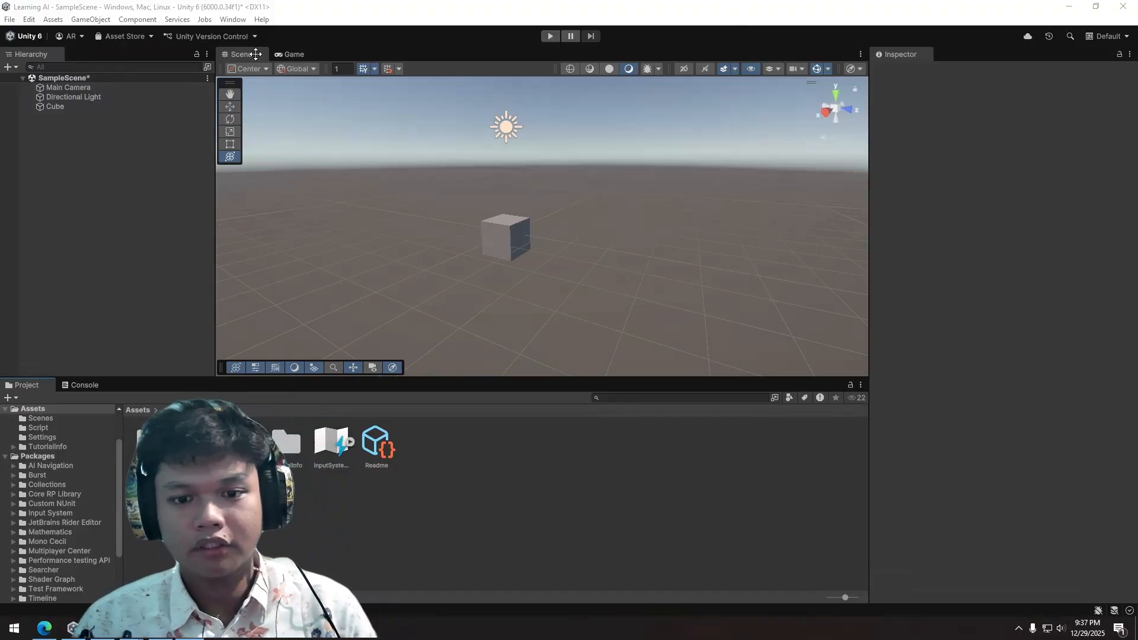
Switch the editor workspace to the 2 by 3 layout.
left_click_drag(255, 54, 226, 47)
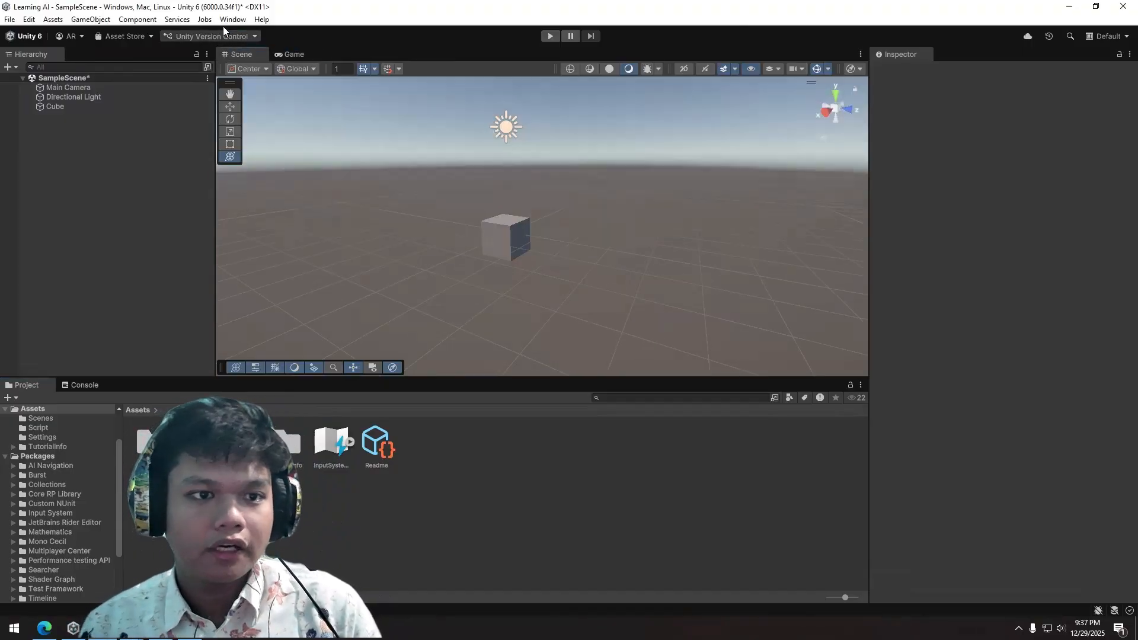
left_click(225, 20)
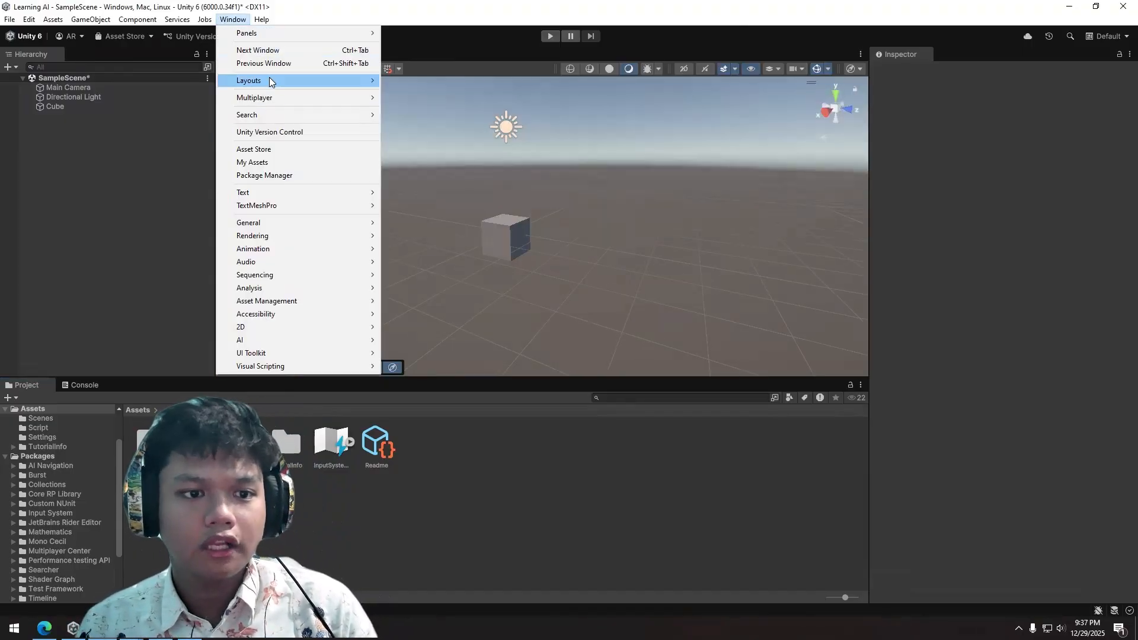
mouse_move(332, 80)
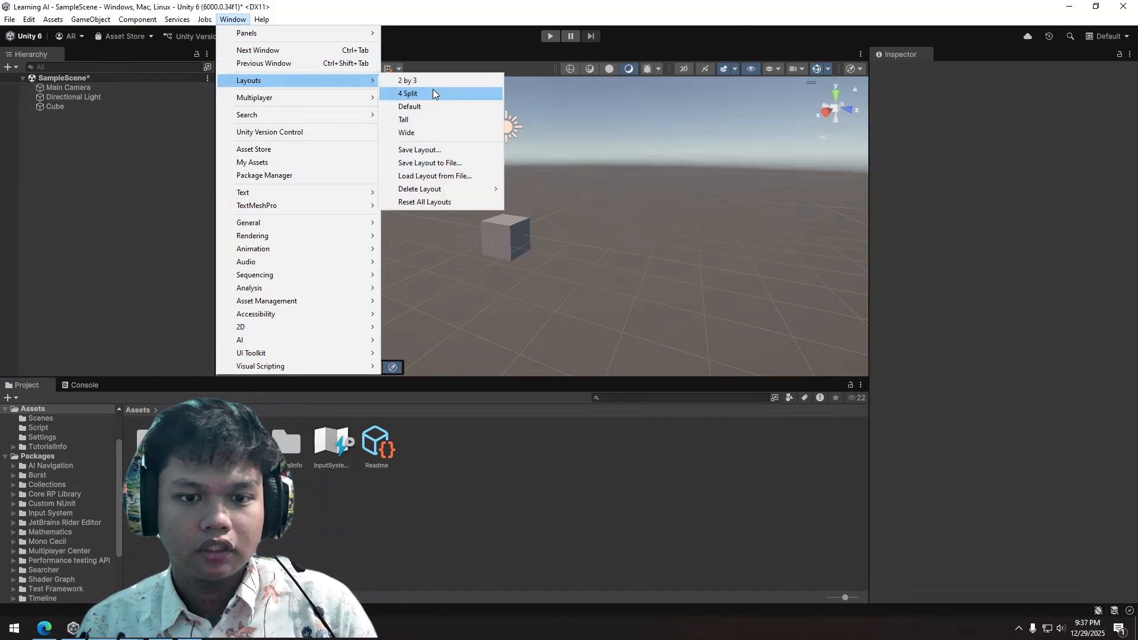
left_click(415, 80)
Dock the Project panel below the Hierarchy and widen the Scene/Game and Hierarchy columns.
left_click_drag(688, 55, 640, 542)
left_click_drag(538, 313, 701, 314)
left_click_drag(801, 309, 953, 314)
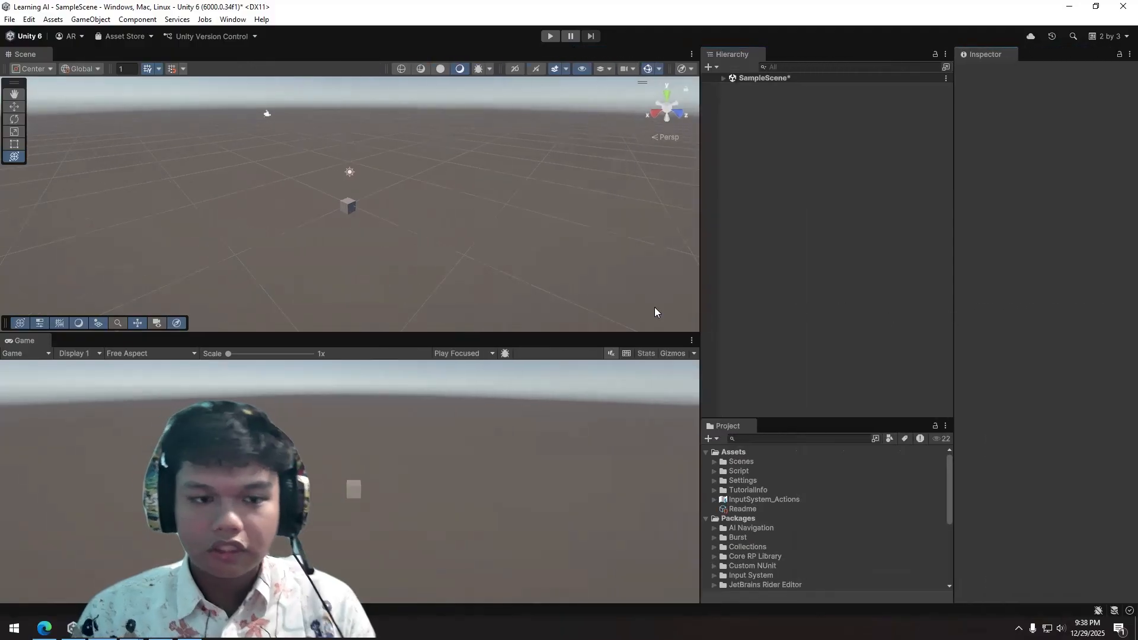
Dock the Game view above the Scene view and enlarge the Scene view's height.
left_click_drag(21, 342, 110, 61)
left_click_drag(26, 55, 354, 563)
left_click_drag(344, 417, 312, 283)
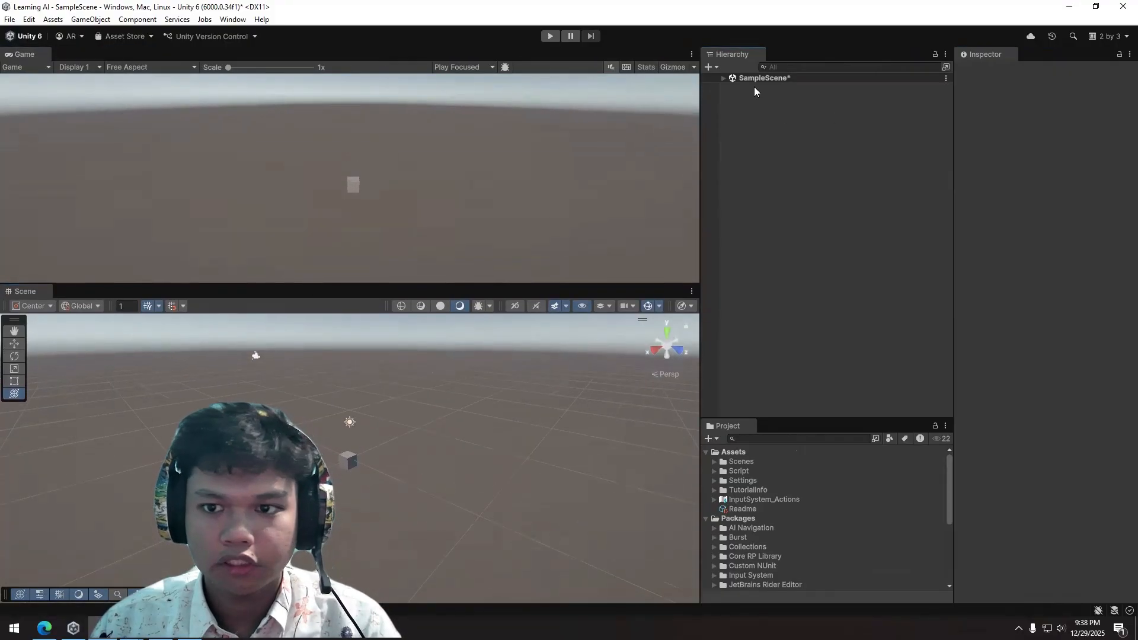
Expand SampleScene's object list and frame the Cube in the Scene view from an angle.
left_click(724, 78)
double_click(755, 106)
scroll(468, 399, "up", 3)
mouse_move(468, 413)
right_mouse_down()
mouse_move(467, 399)
mouse_move(462, 415)
mouse_move(373, 447)
mouse_move(473, 410)
mouse_move(454, 431)
right_mouse_up()
scroll(455, 430, "down", 2)
middle_click_drag(522, 378, 482, 409)
right_click_drag(482, 409, 279, 445)
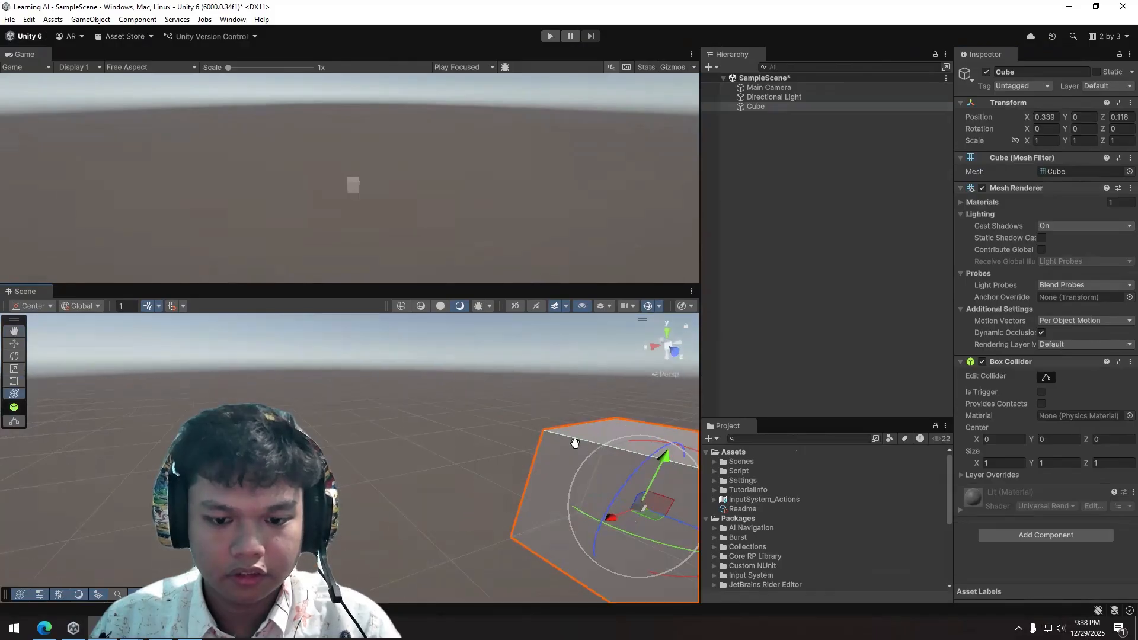
middle_click_drag(591, 446, 428, 404)
scroll(443, 409, "down", 5)
scroll(443, 413, "up", 3)
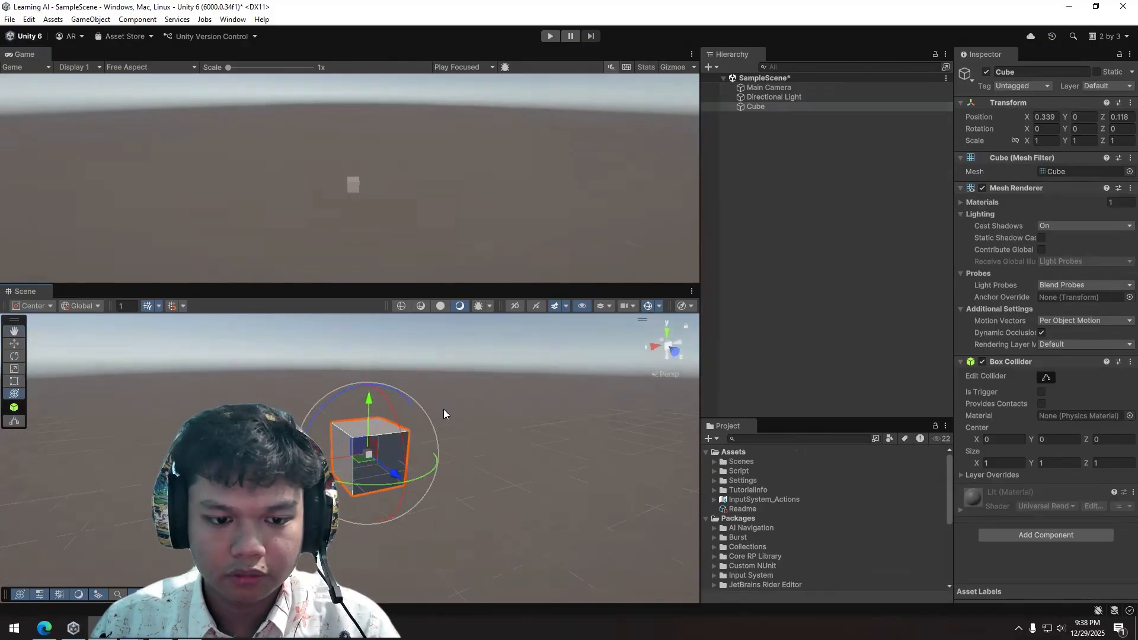
Add a 3D Plane object to the scene beneath the Cube.
left_click(798, 240)
right_click(799, 237)
mouse_move(842, 456)
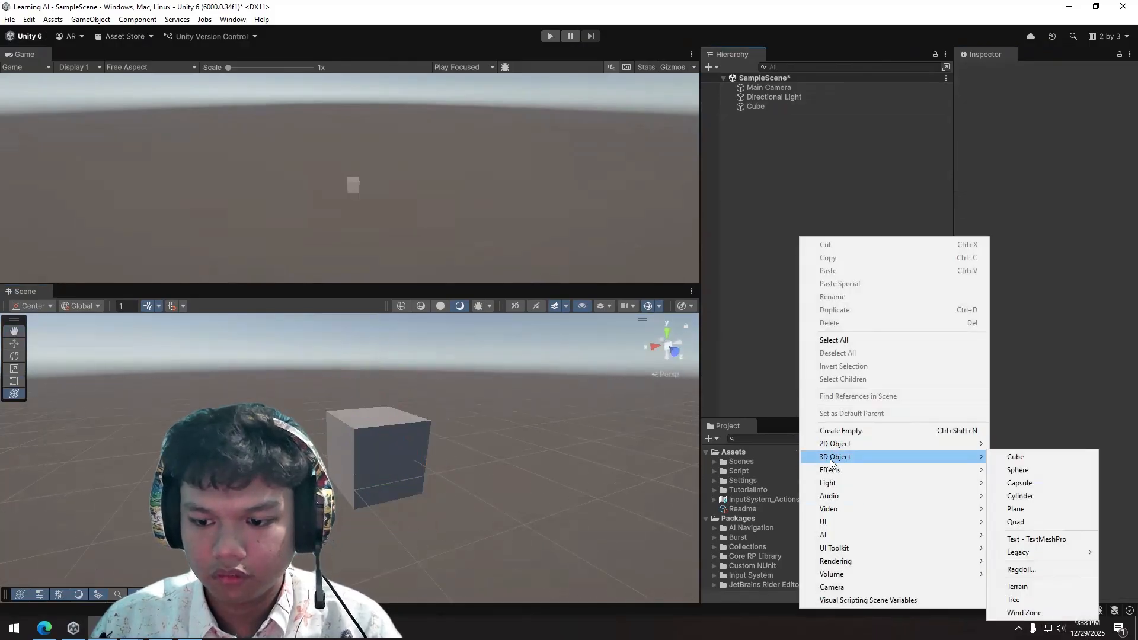
left_click(1014, 510)
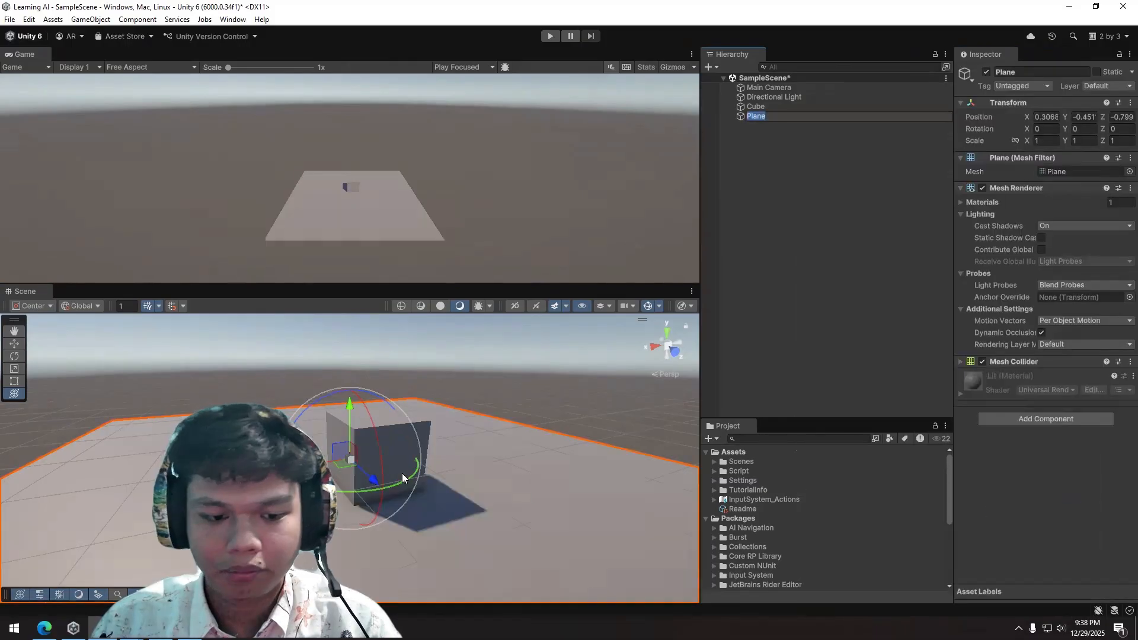
middle_click_drag(438, 438, 460, 434)
scroll(460, 434, "down", 2)
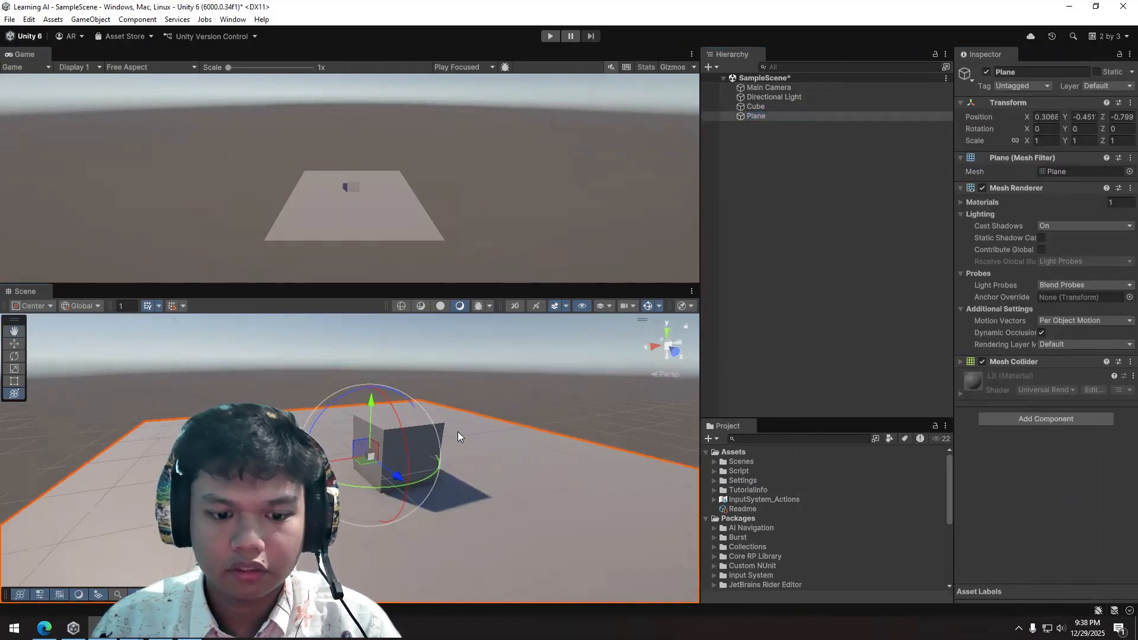
Remove the Mesh Collider component from the Plane.
left_click(534, 414)
middle_click_drag(533, 553, 582, 455)
left_click(452, 360)
right_click_drag(441, 393, 457, 414)
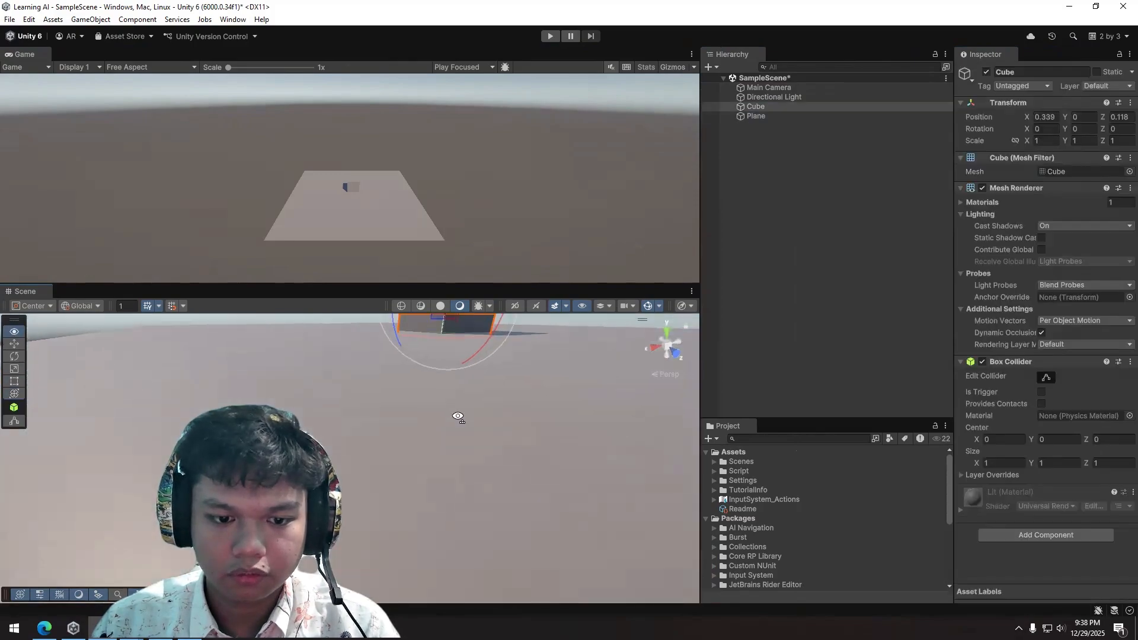
middle_click_drag(457, 415, 465, 396)
scroll(474, 379, "down", 3)
right_click_drag(483, 370, 448, 530)
left_click(448, 530)
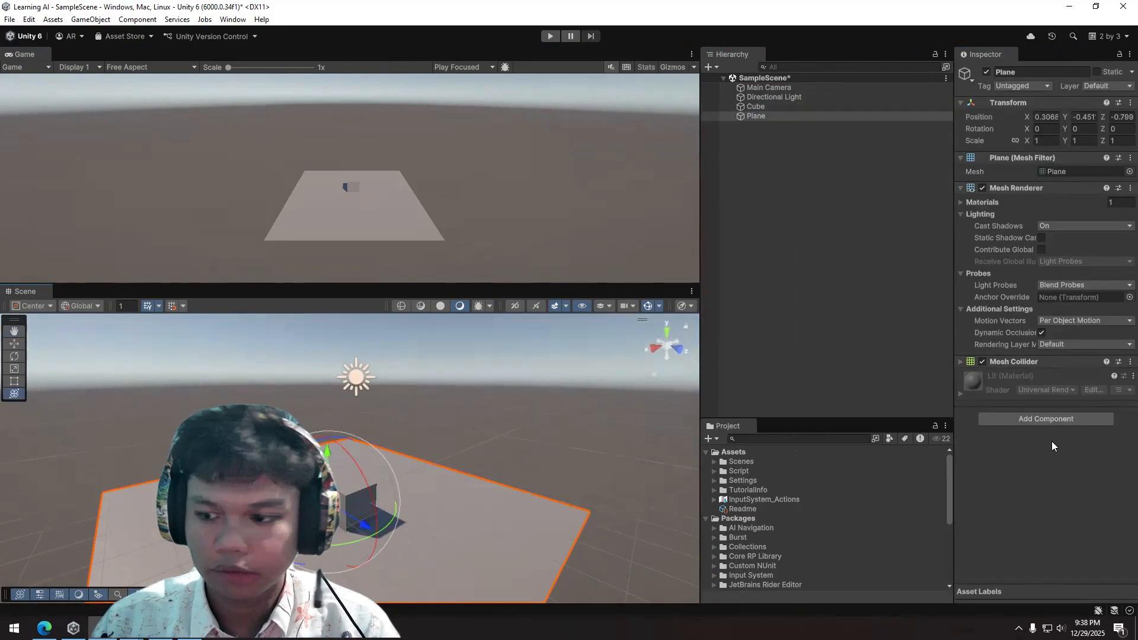
right_click(1119, 364)
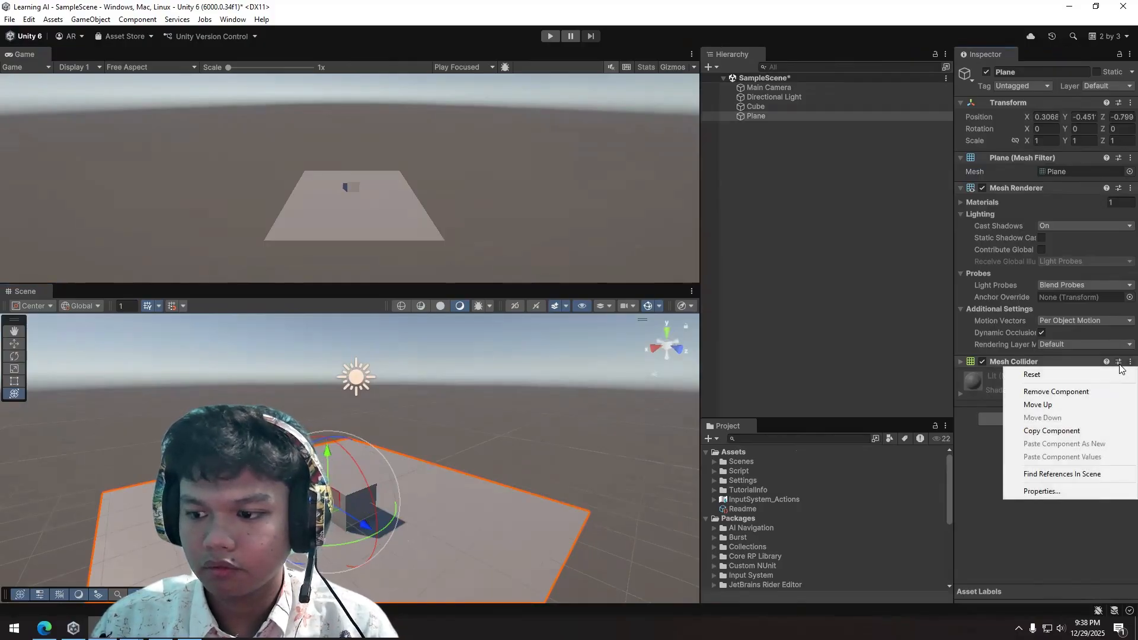
left_click(1081, 391)
Remove the Cube's Box Collider component and add a new Box Collider to it.
left_click(793, 107)
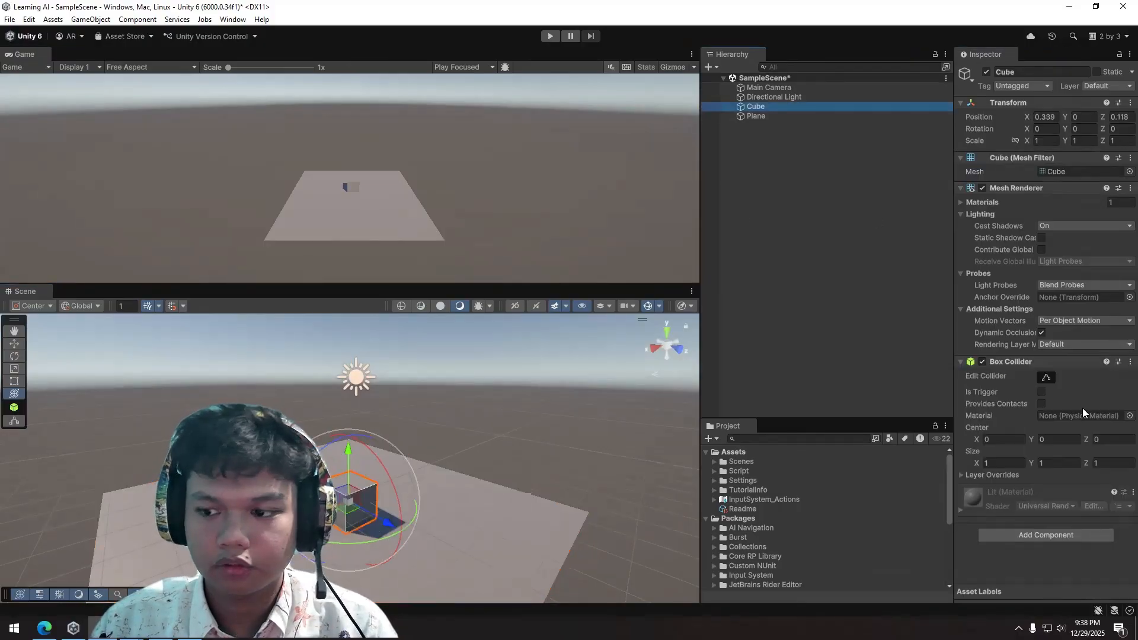
right_click(1120, 363)
left_click(1080, 391)
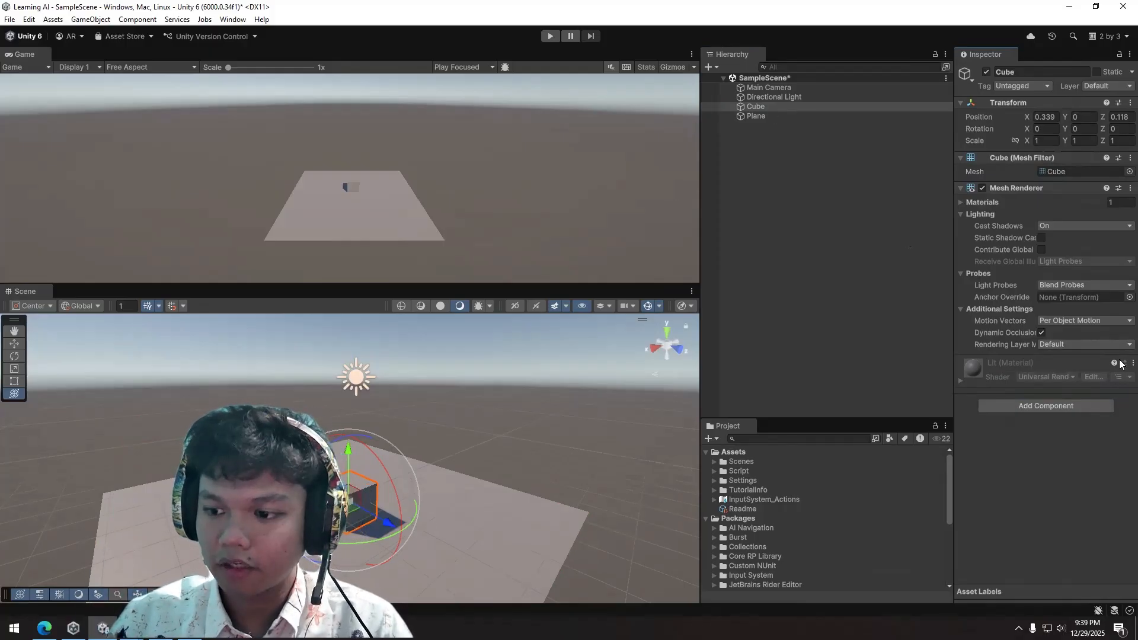
left_click(1078, 409)
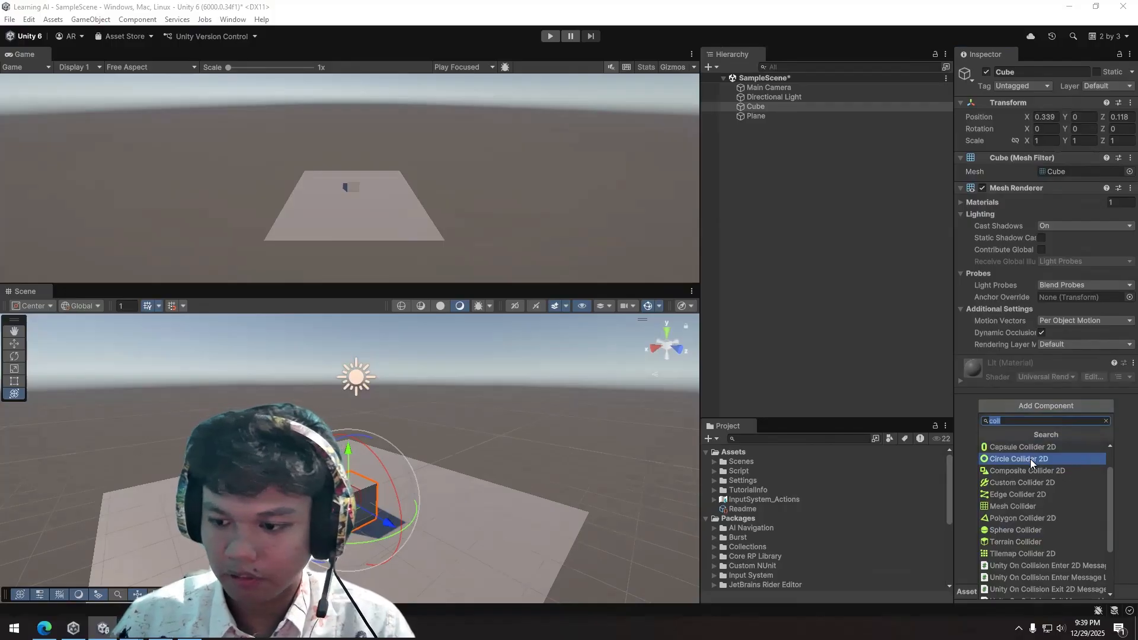
scroll(1021, 523, "up", 2)
left_click(1015, 449)
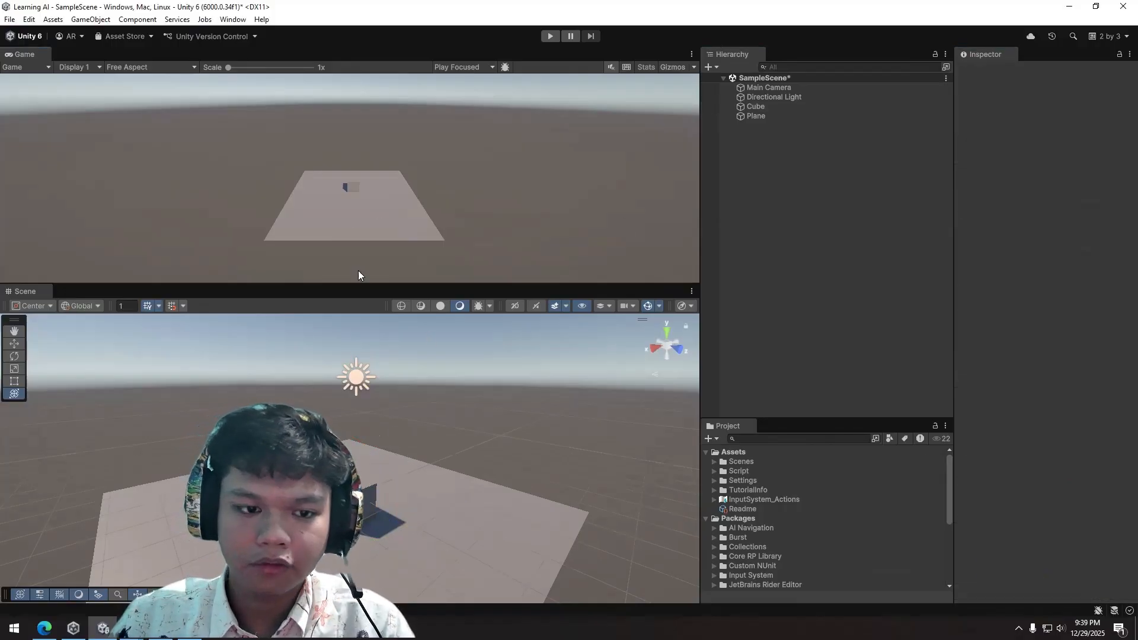
Raise the Cube above the Plane to a Y position of about 0.19.
left_click(438, 545)
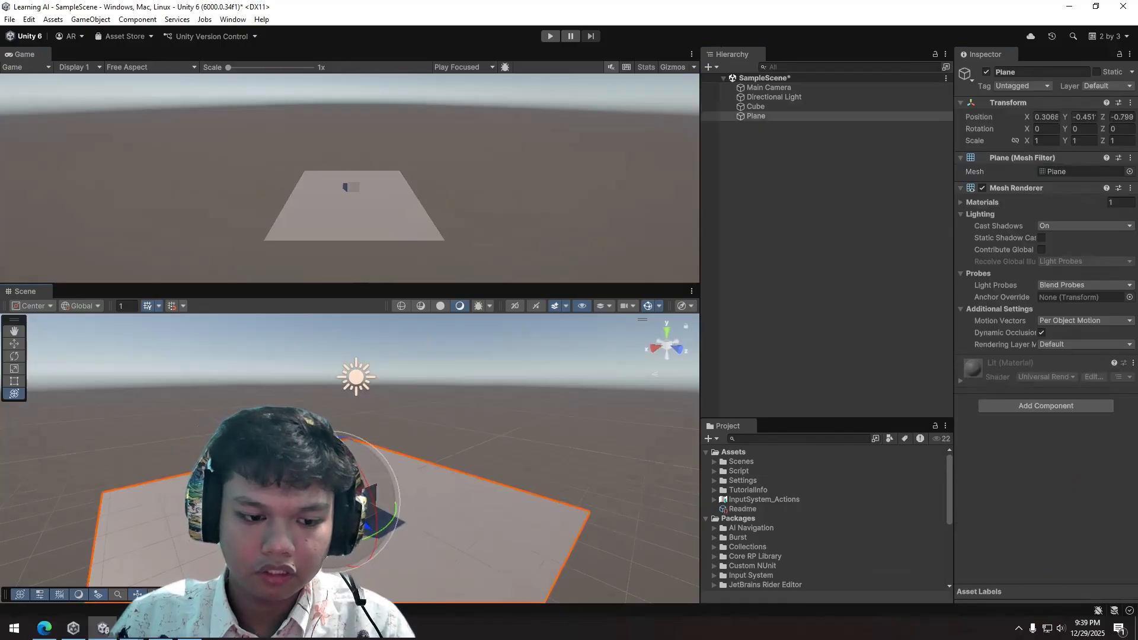
left_click(786, 98)
left_click(784, 107)
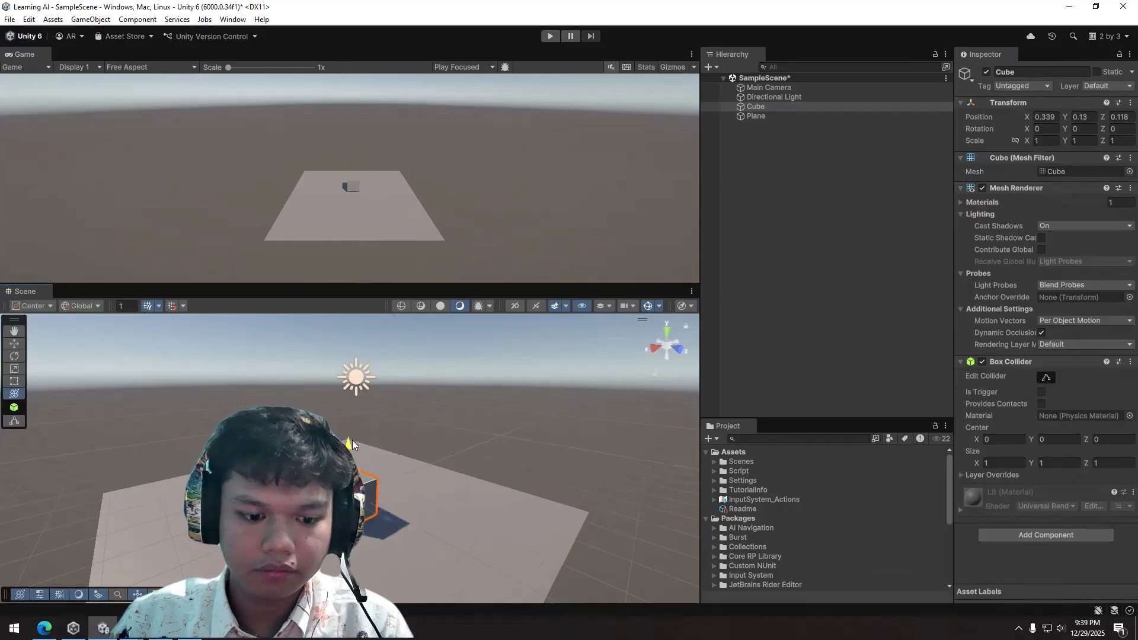
Run the scene, move the Cube vertically to about Y 0.05 to test it against the Plane, and stop playing.
key("ctrl+p")
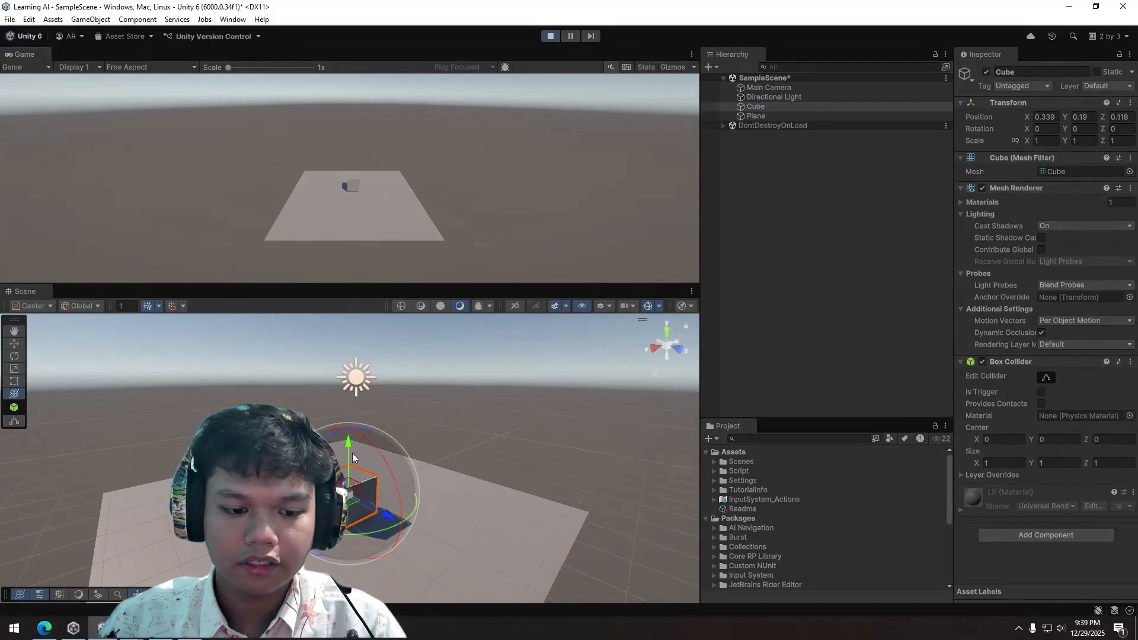
mouse_move(346, 458)
left_mouse_down()
mouse_move(347, 468)
mouse_move(349, 434)
mouse_move(346, 443)
left_mouse_up()
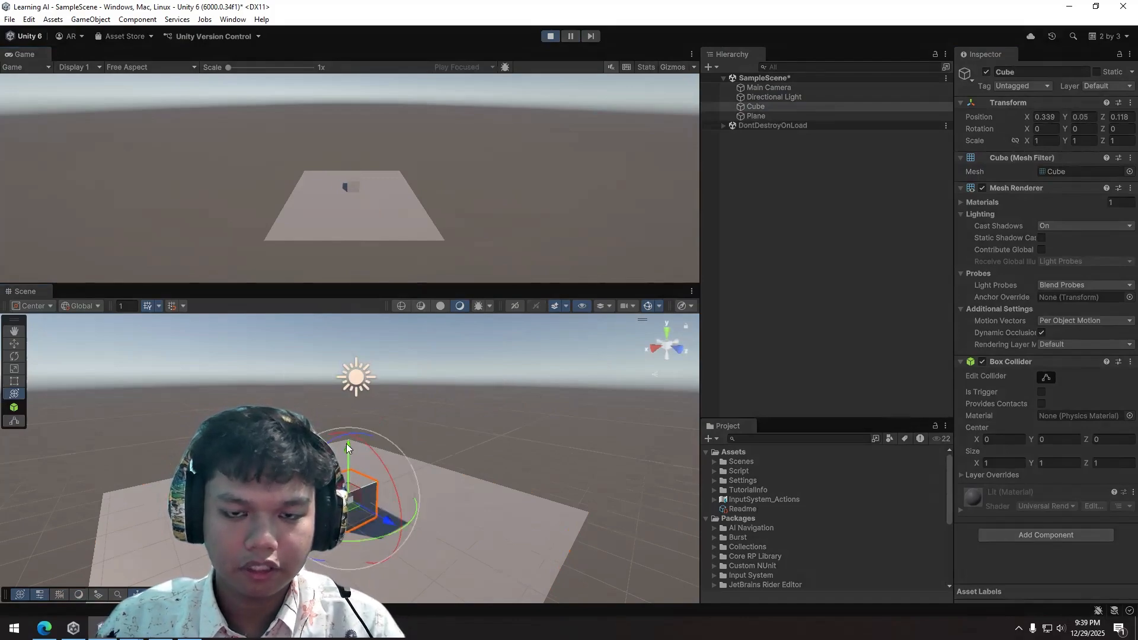
left_click(549, 37)
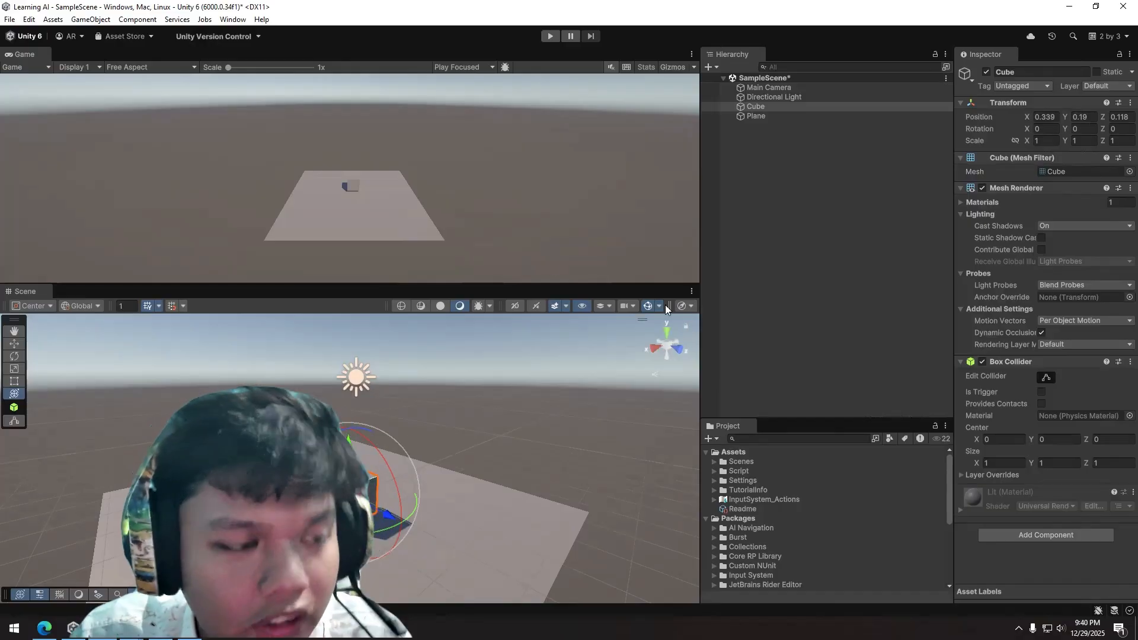
Look through the Preferences categories for physics settings, including 2D Physics, AI Navigation, Visual Scripting and Colors, and close Preferences.
left_click(28, 19)
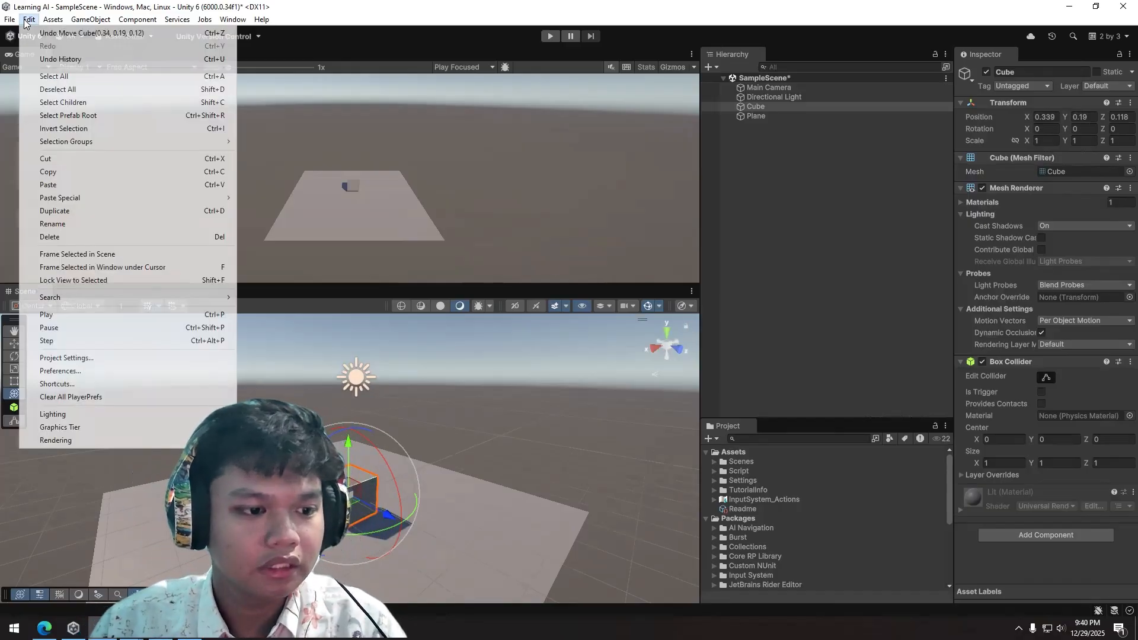
mouse_move(48, 23)
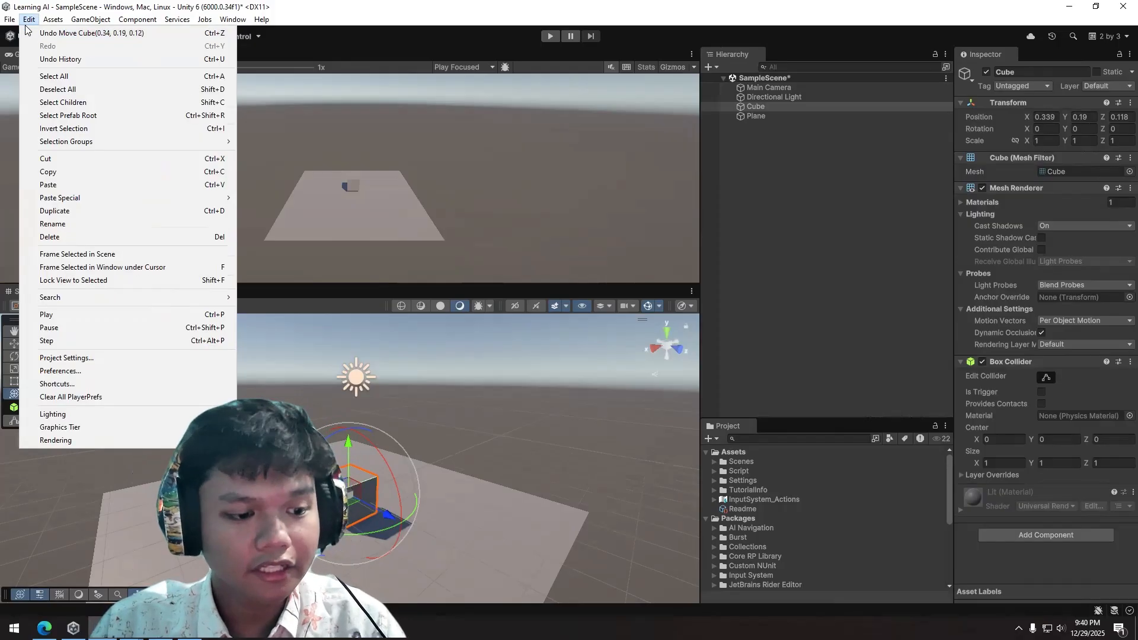
left_click(109, 379)
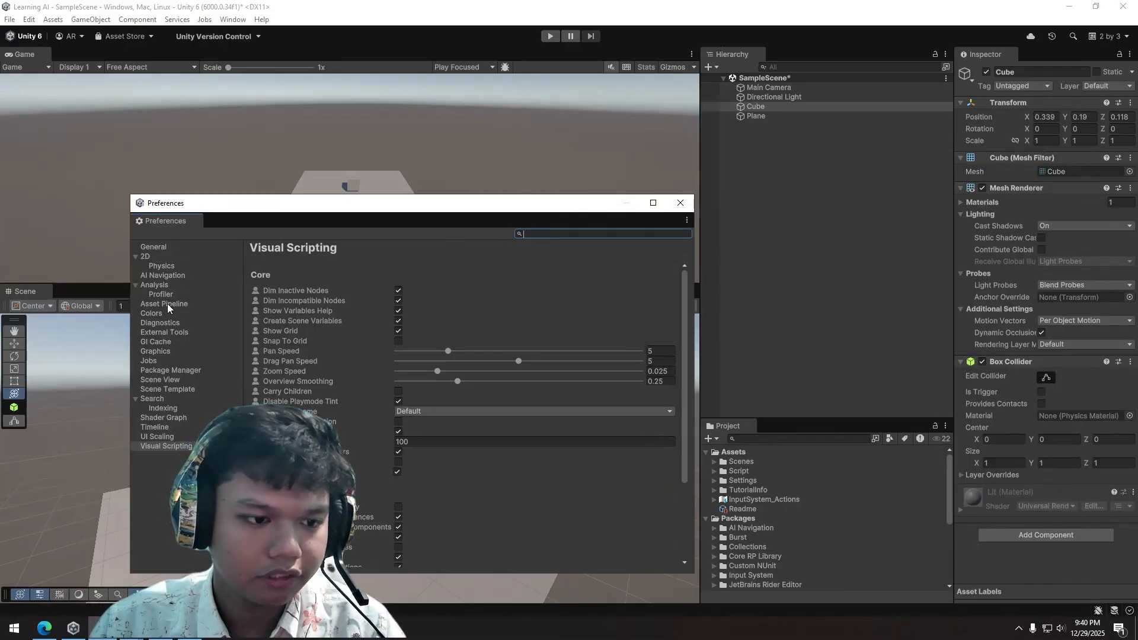
left_click(173, 268)
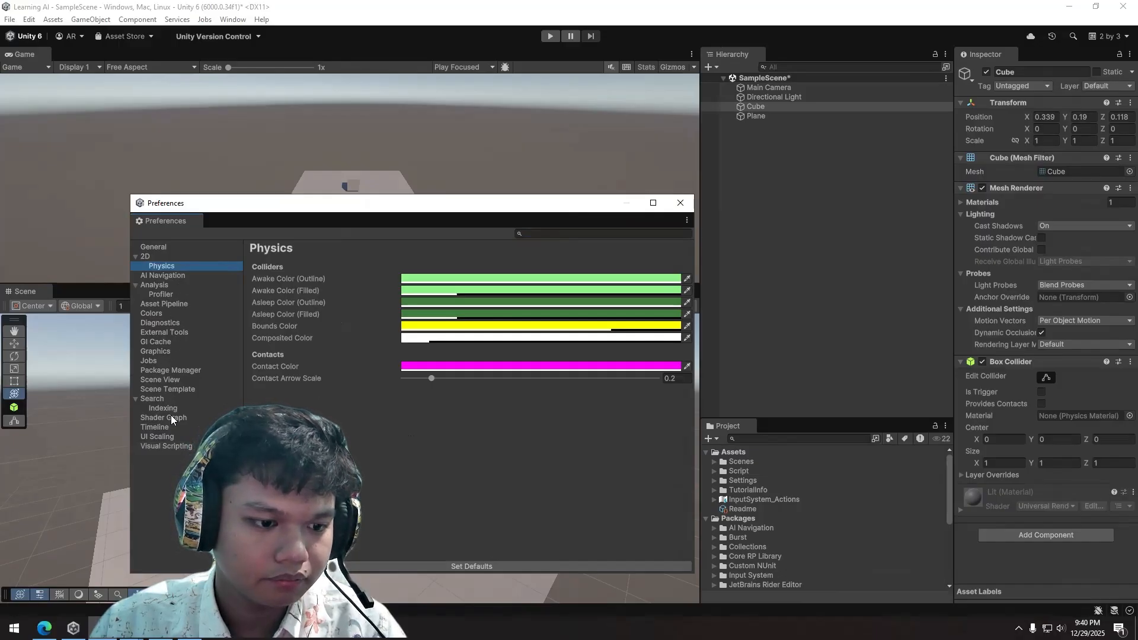
left_click(169, 274)
left_click(166, 266)
left_click(168, 247)
left_click(179, 446)
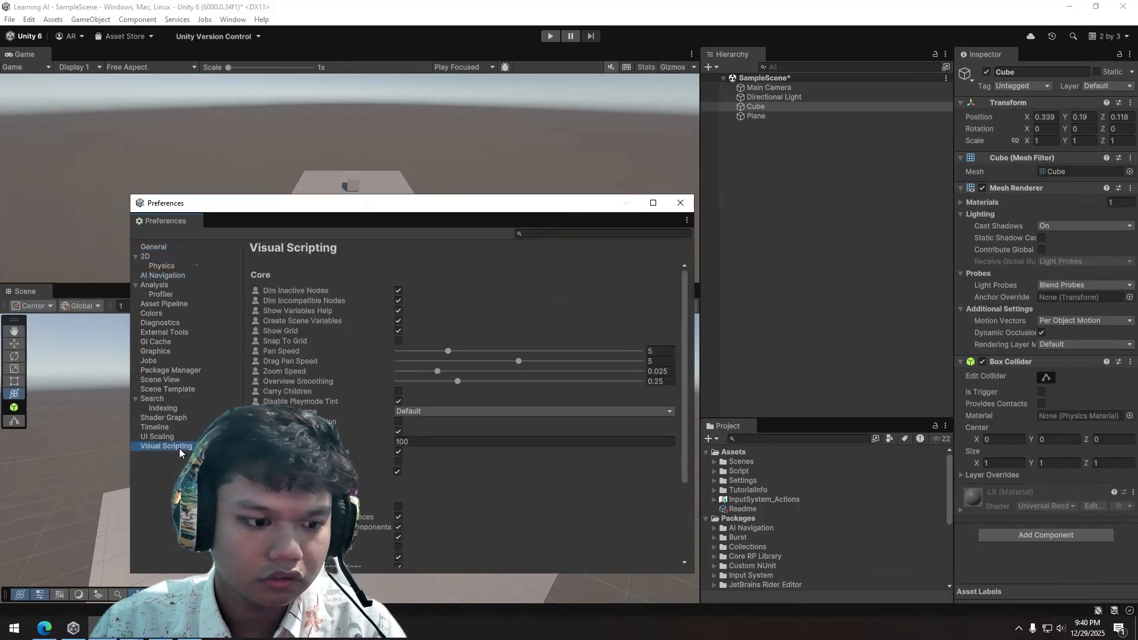
left_click(176, 425)
left_click(182, 413)
left_click(183, 407)
left_click(185, 398)
left_click(186, 380)
left_click(189, 370)
left_click(184, 359)
left_click(184, 350)
left_click(188, 340)
left_click(196, 322)
left_click(196, 313)
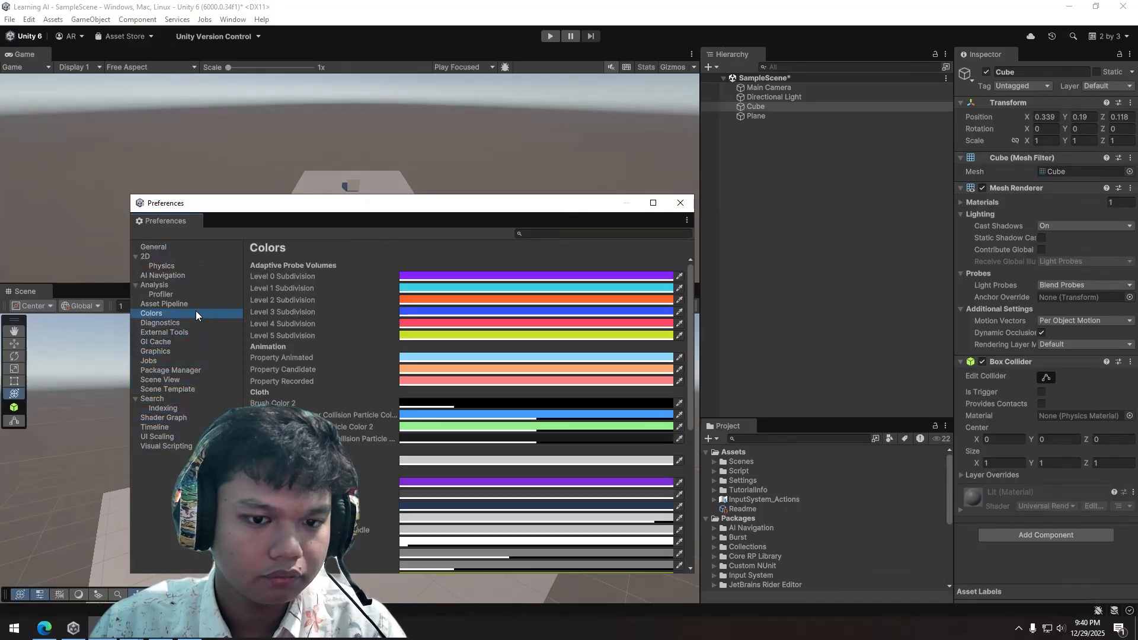
left_click(199, 304)
left_click(196, 294)
left_click(189, 266)
left_click(149, 257)
left_click(135, 256)
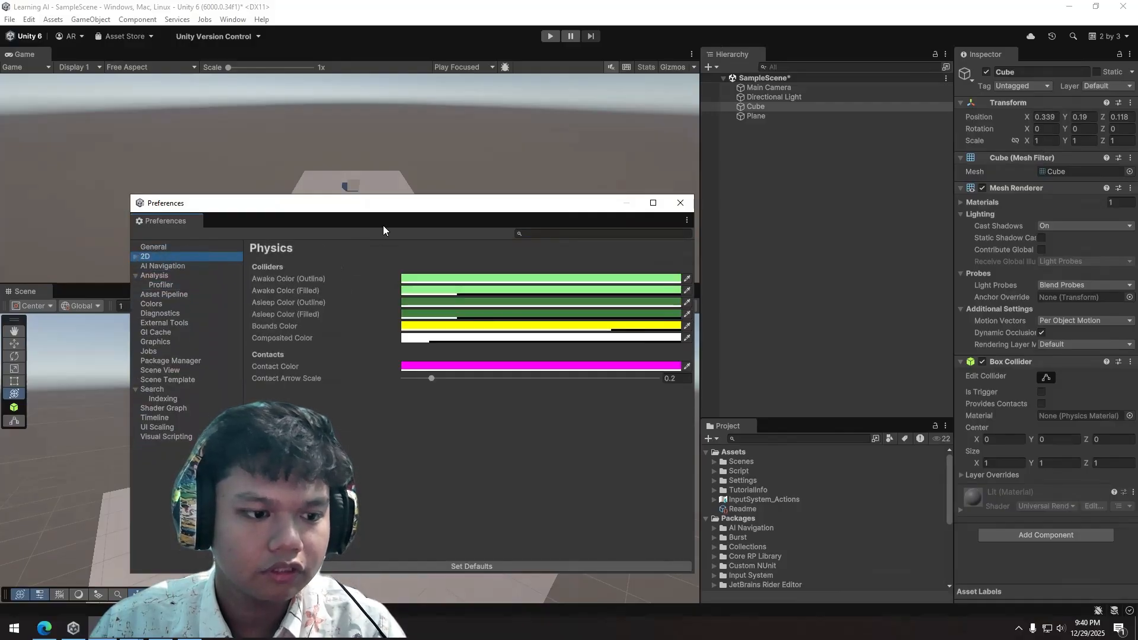
left_click(680, 203)
Examine the gravity setting under Physics 2D in Project Settings and close the window.
left_click(35, 20)
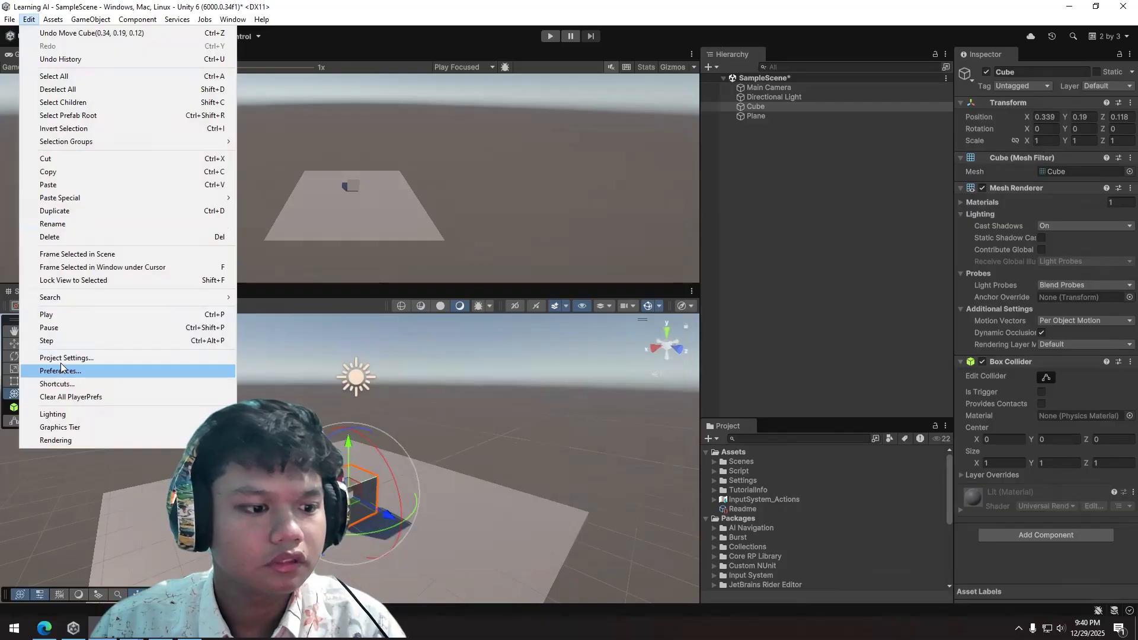
left_click(67, 358)
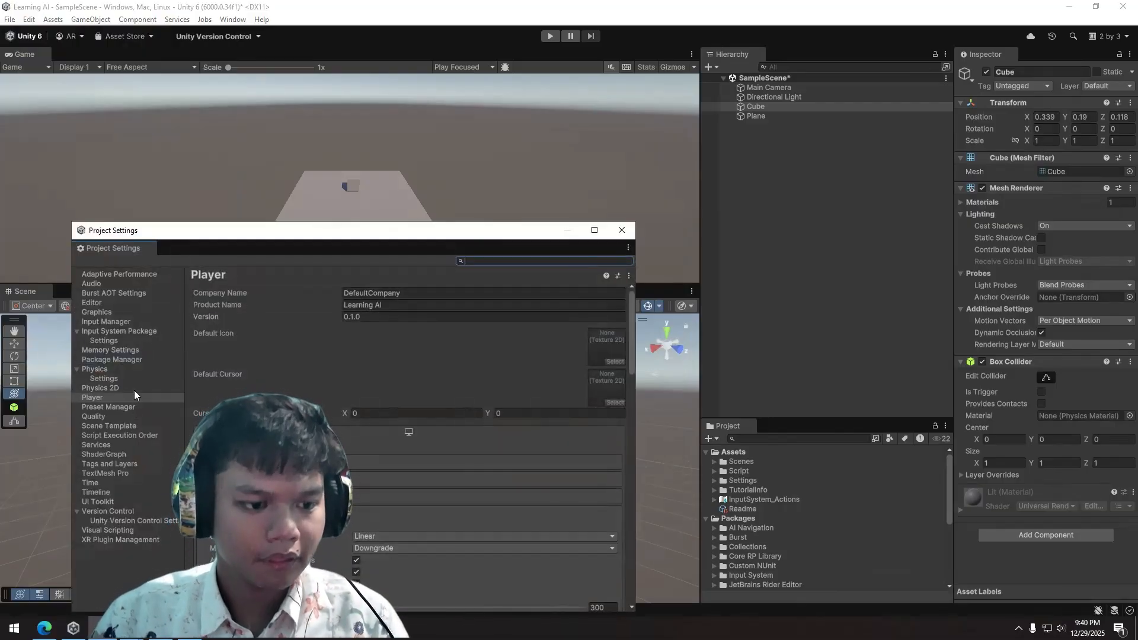
left_click(134, 389)
left_click(140, 407)
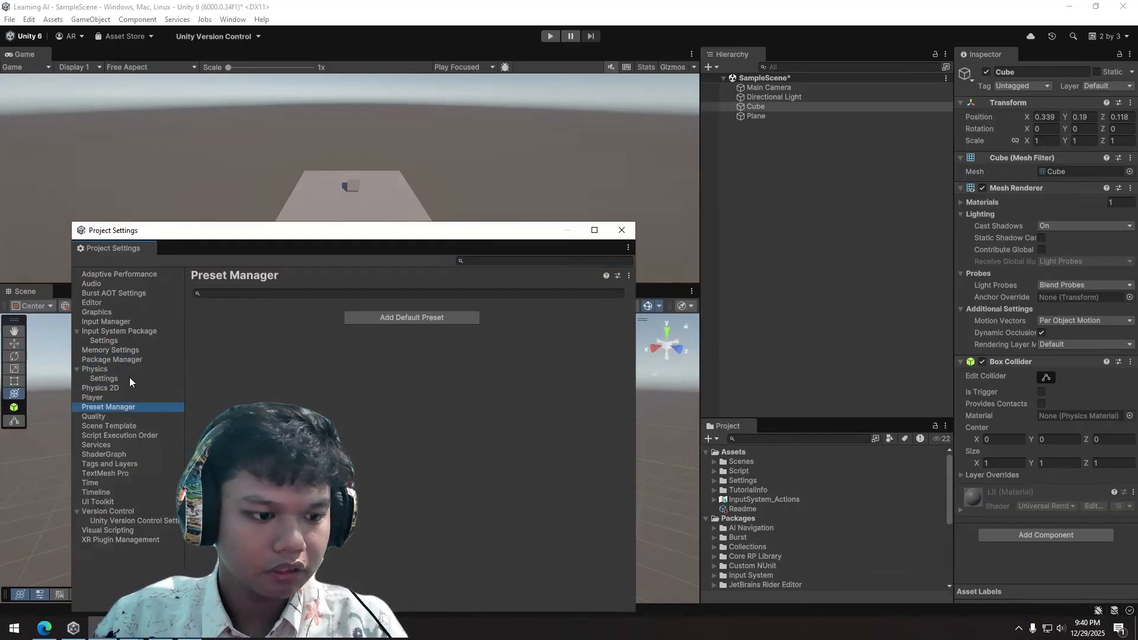
left_click(100, 388)
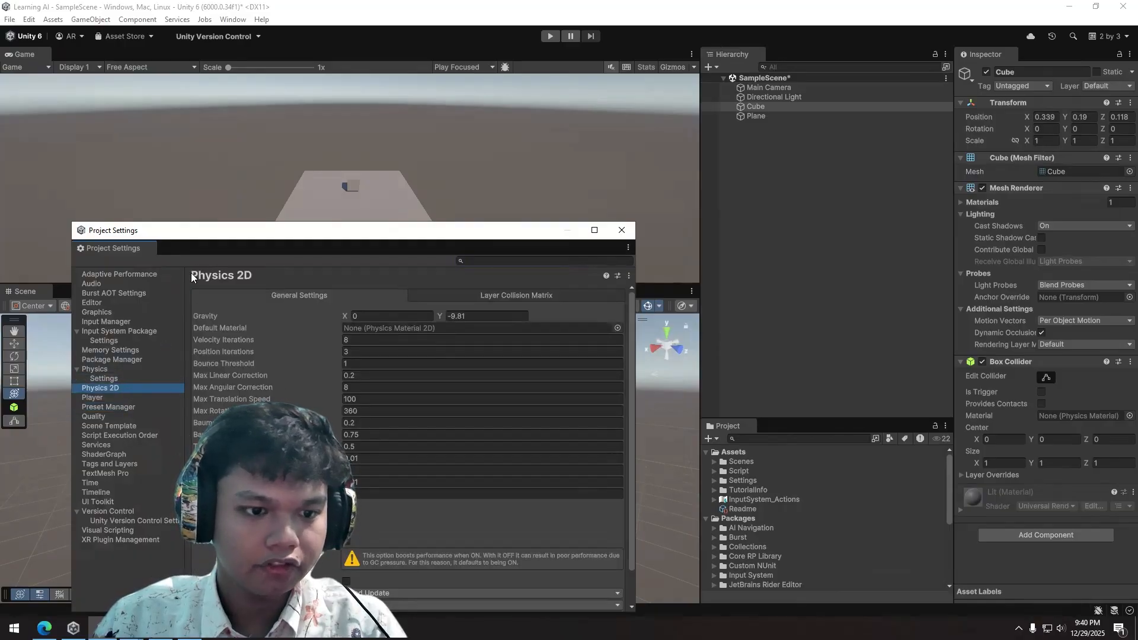
left_click(476, 317)
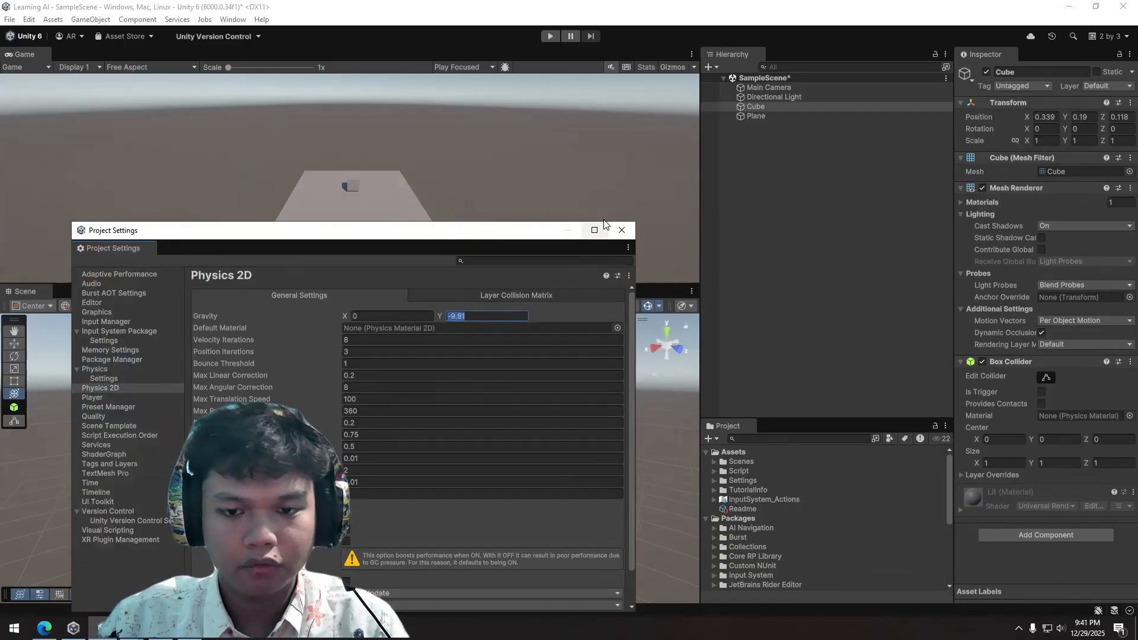
left_click(622, 231)
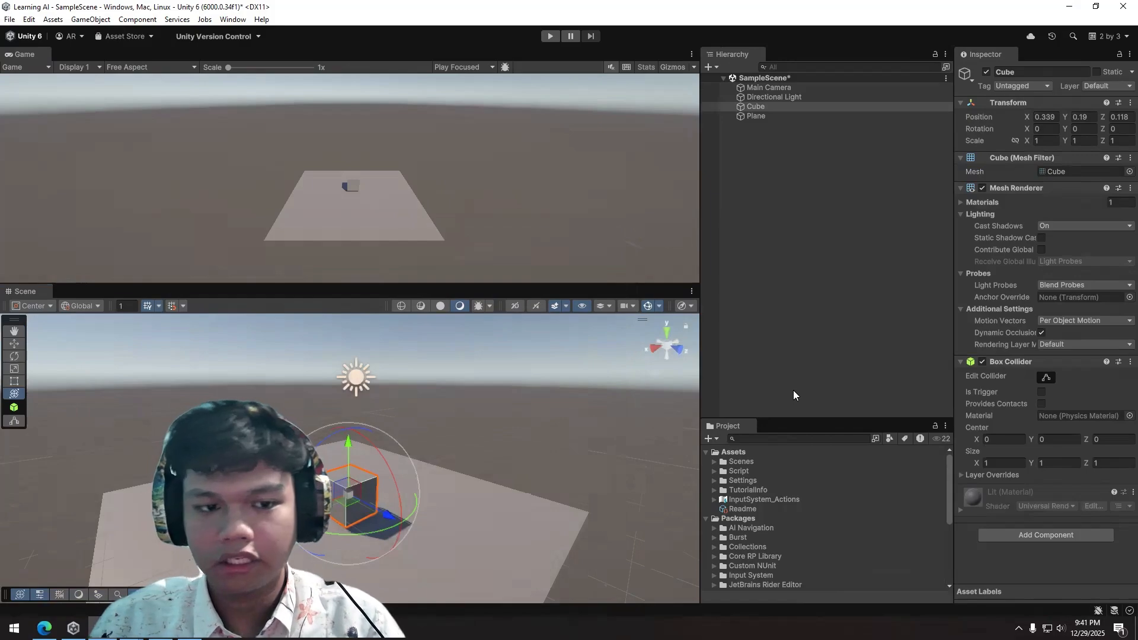
Add a Rigidbody component to the Cube and bring its settings into view.
scroll(409, 396, "up", 2)
double_click(792, 109)
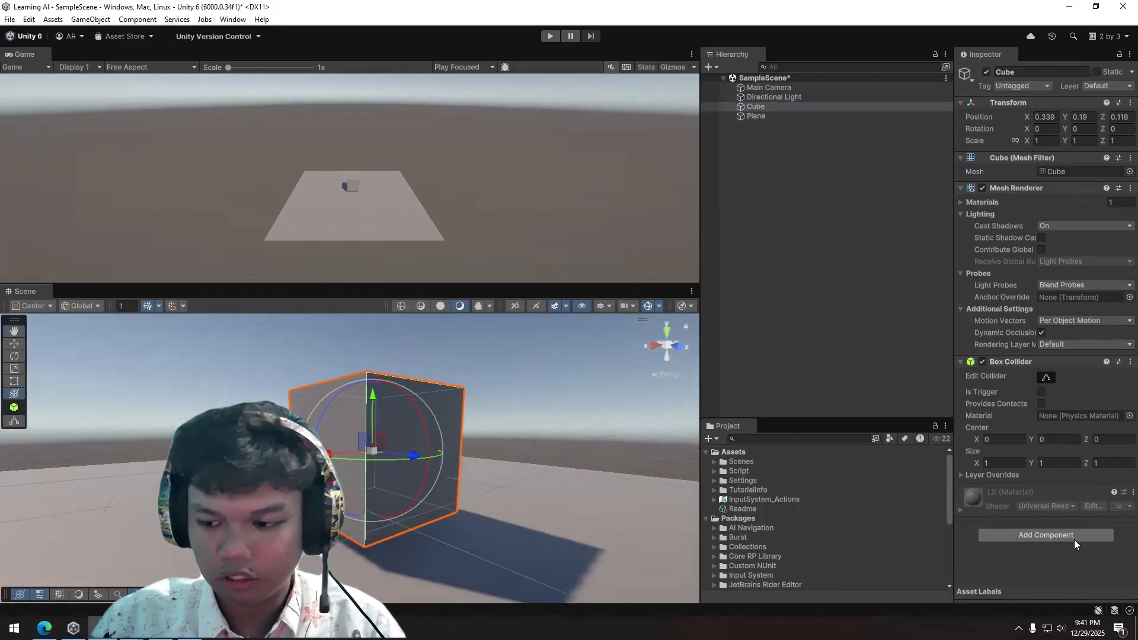
left_click(1074, 536)
type("rig")
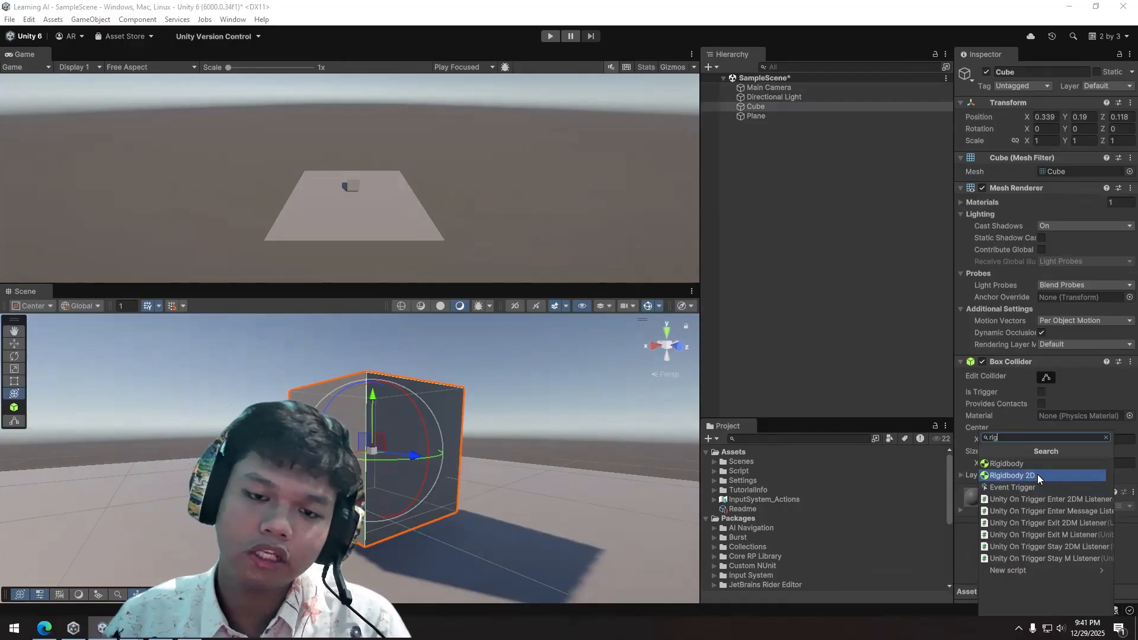
left_click(1010, 463)
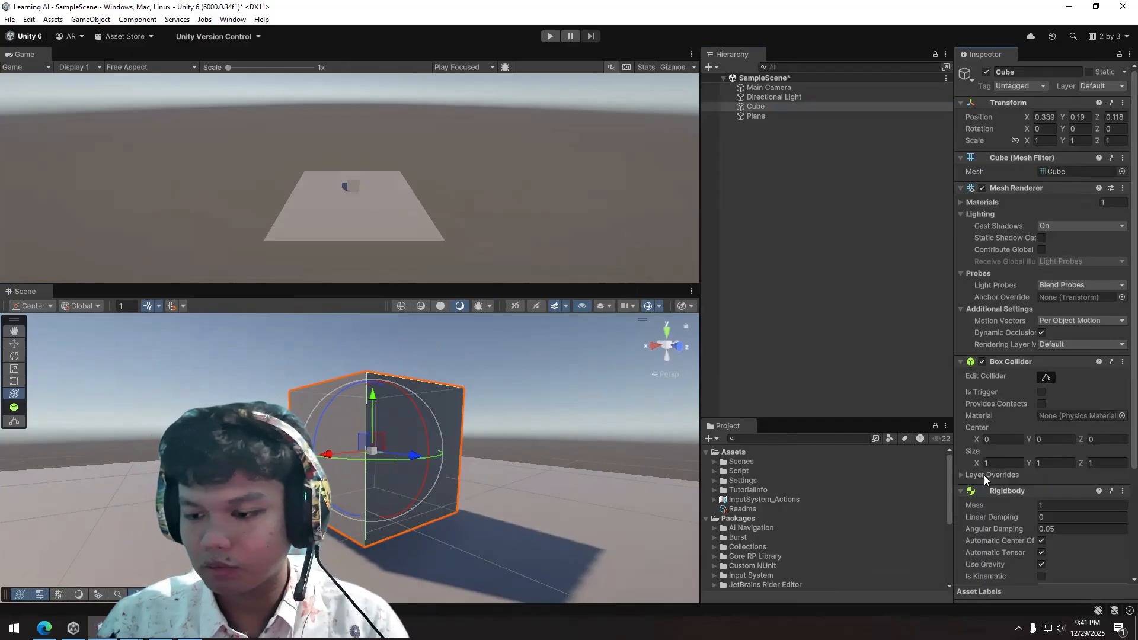
scroll(989, 507, "down", 5)
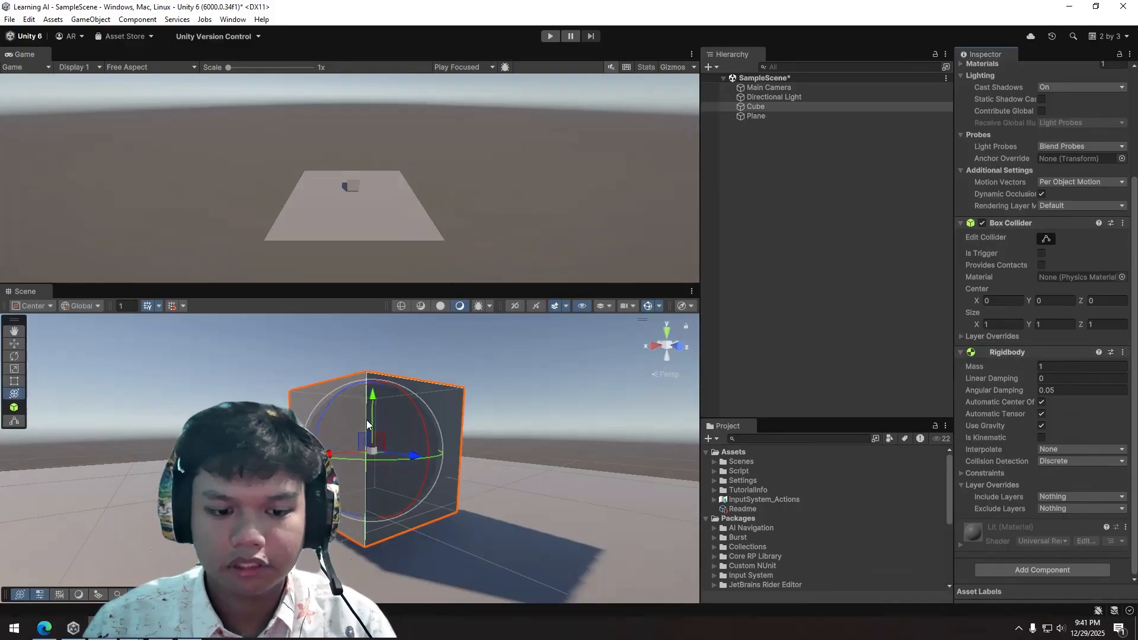
Raise the Cube to a Y position of about 1.83, run the scene to test its fall onto the Plane, and stop playing.
scroll(407, 402, "down", 5)
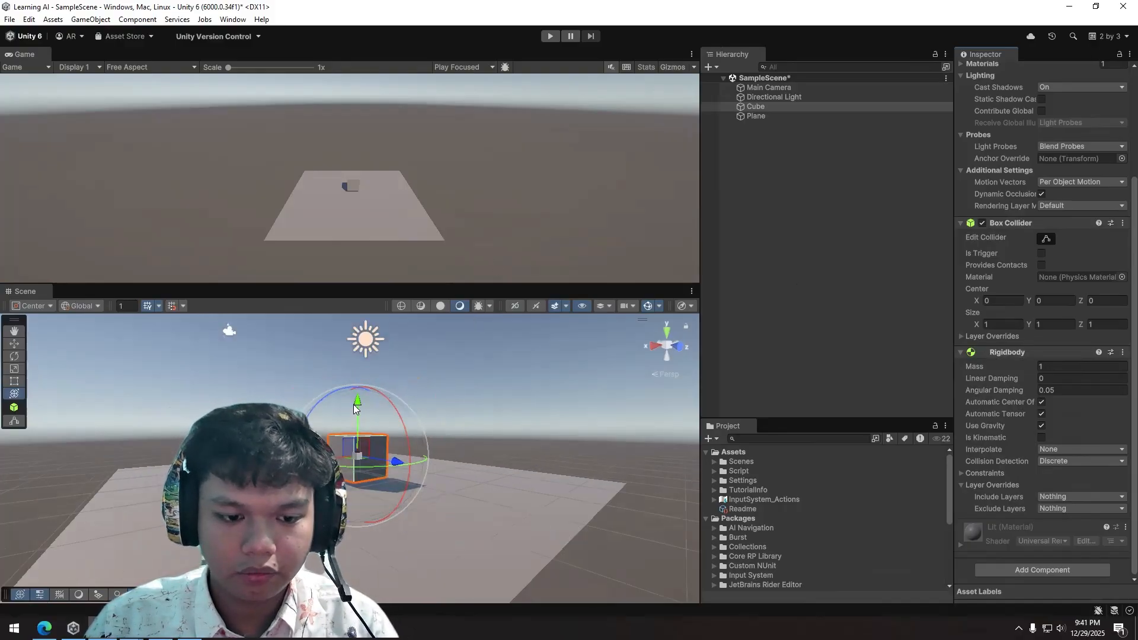
left_click_drag(358, 401, 357, 332)
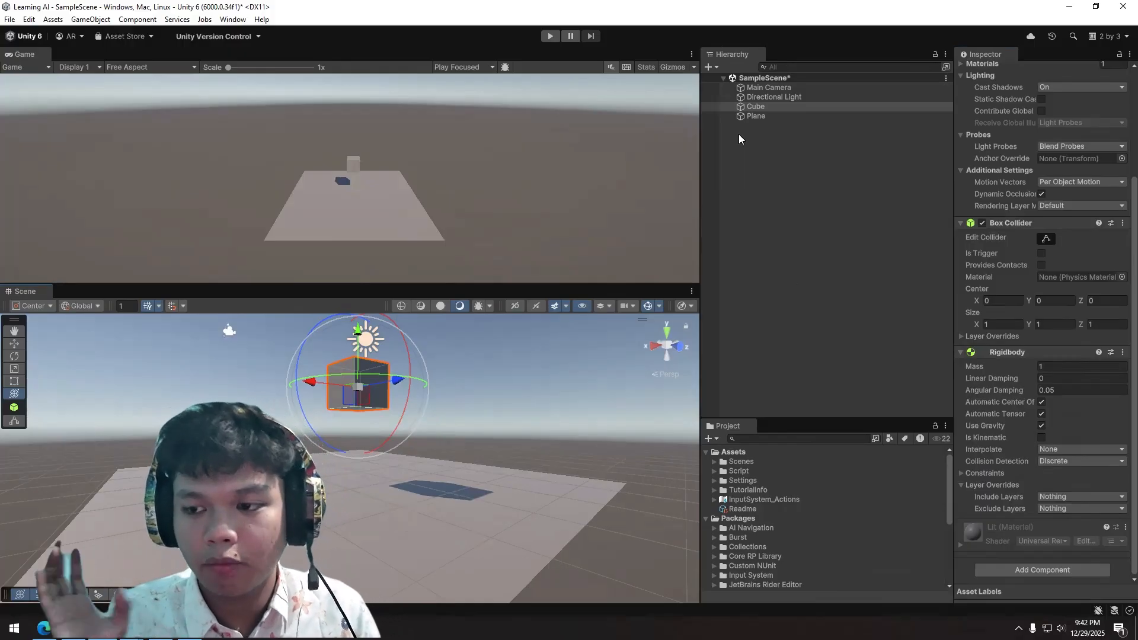
left_click(805, 117)
left_click(551, 36)
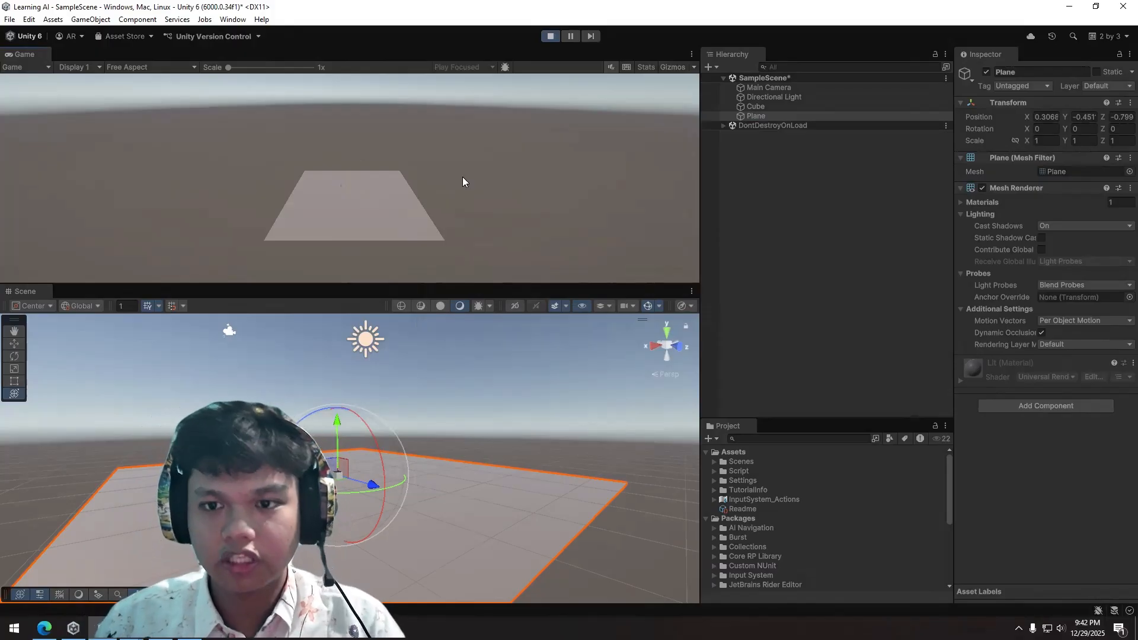
key("ctrl+p")
Add a Mesh Collider component to the Plane.
left_click(756, 106)
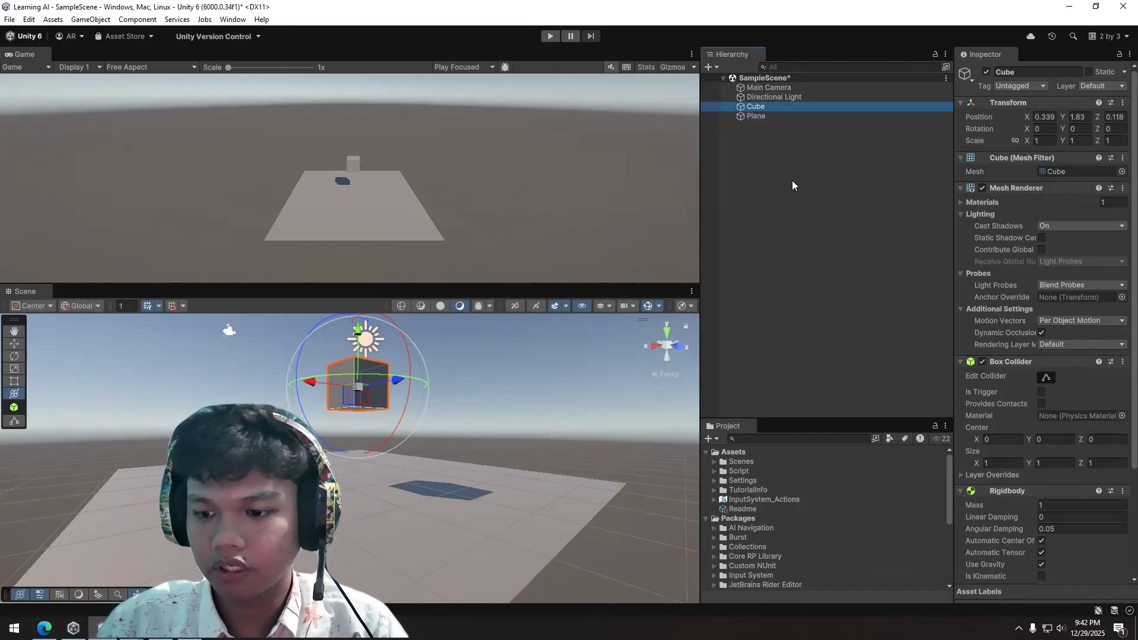
left_click(776, 125)
left_click(757, 117)
left_click(1018, 403)
type("rig")
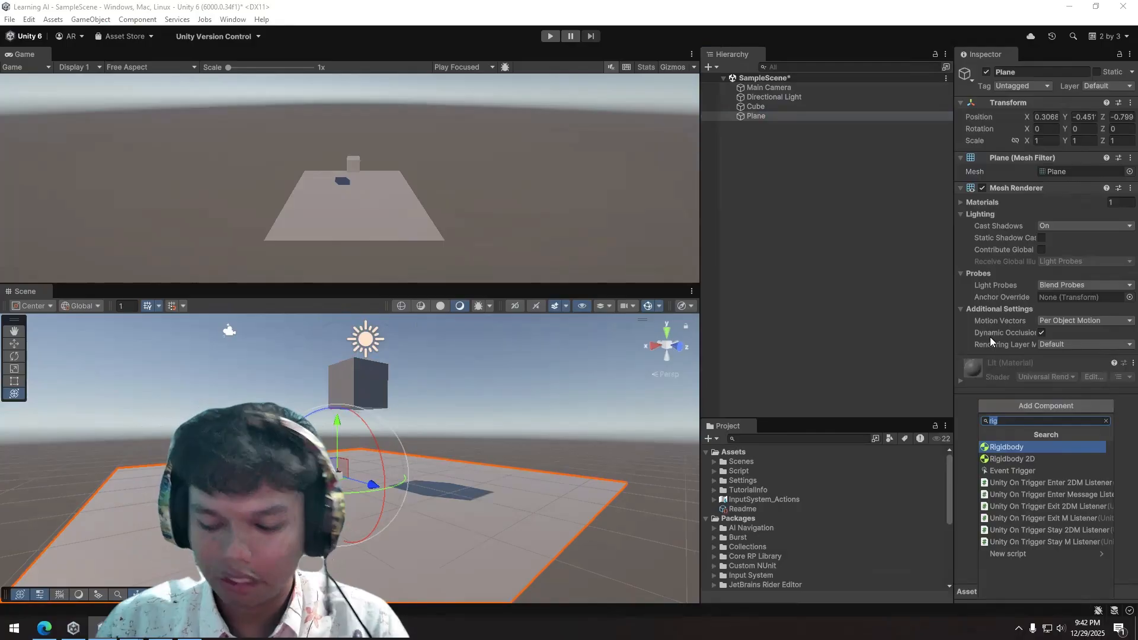
type("mesh")
key("Return")
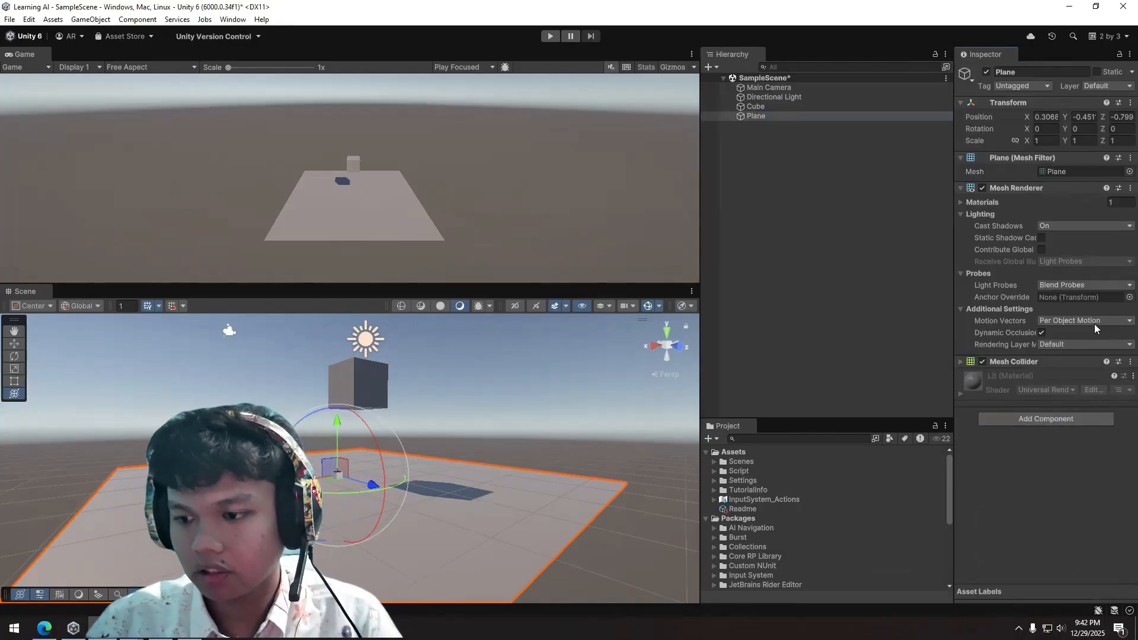
Run the scene with the Plane's Mesh Collider in place and examine up close how the falling Cube meets the Plane.
scroll(528, 512, "down", 2)
right_click_drag(458, 447, 472, 526)
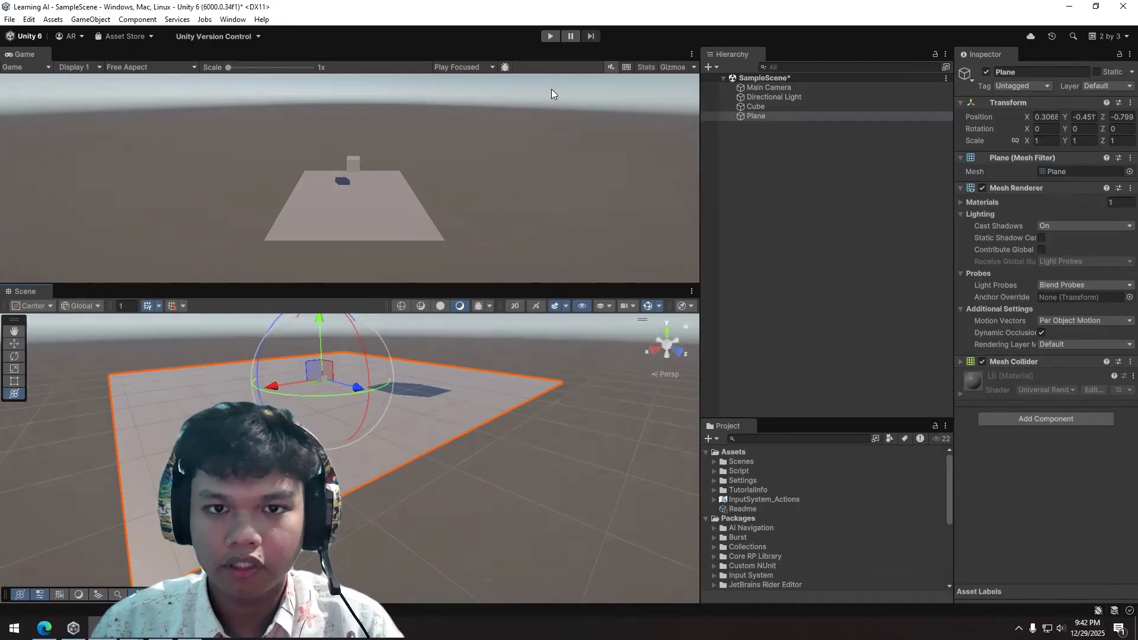
left_click(550, 37)
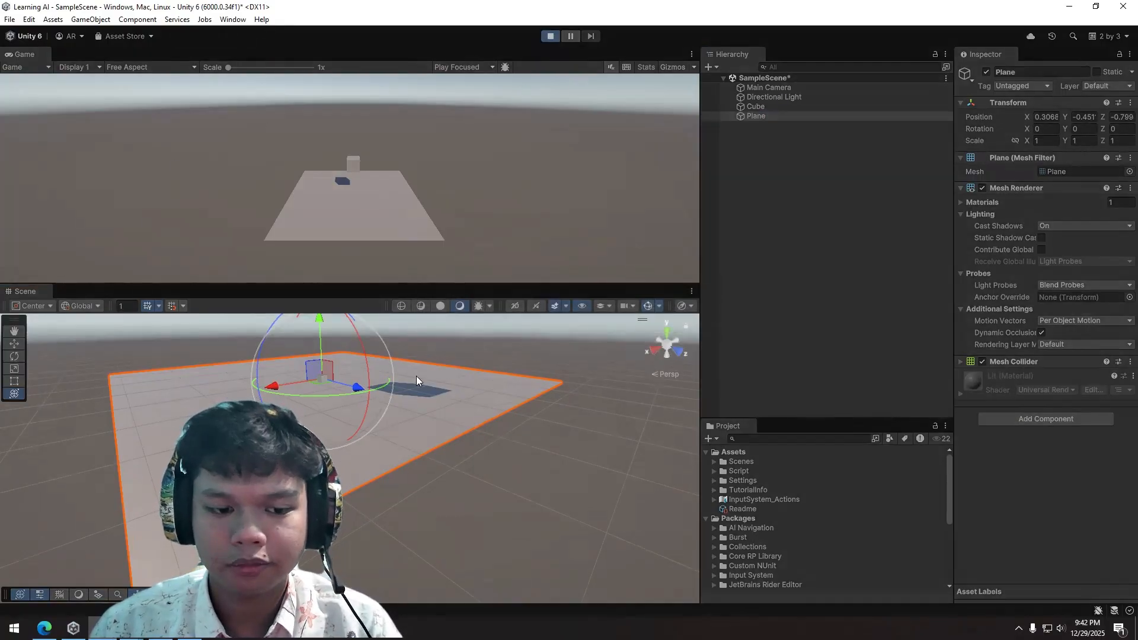
scroll(340, 368, "up", 5)
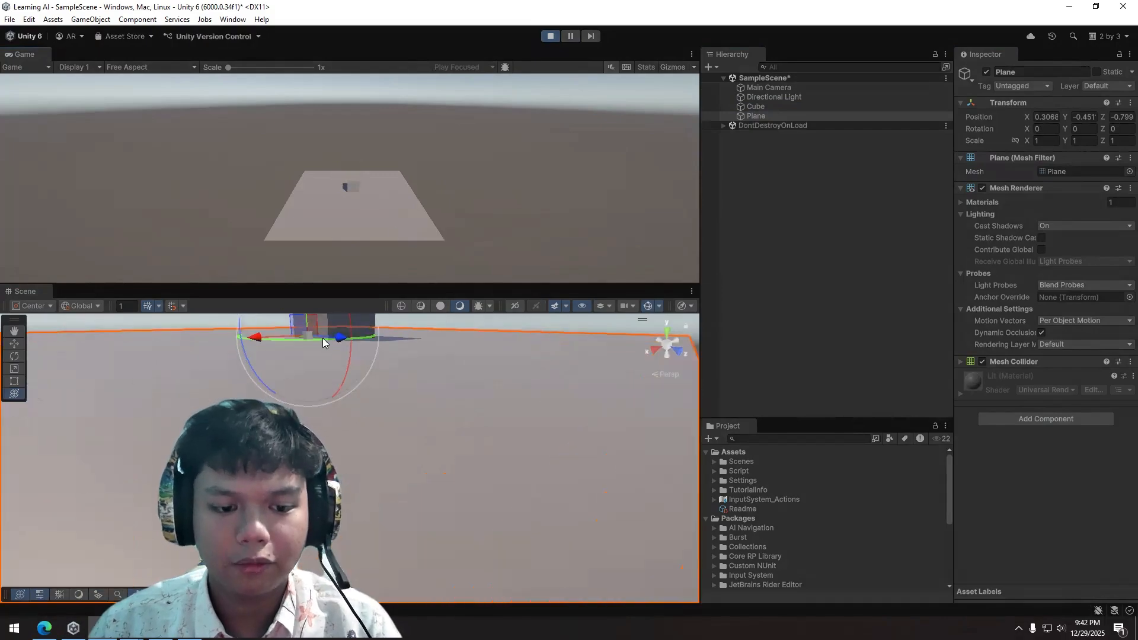
middle_click_drag(322, 337, 421, 490)
scroll(410, 508, "up", 3)
left_click_drag(410, 509, 615, 430, "alt")
middle_click_drag(615, 429, 501, 442)
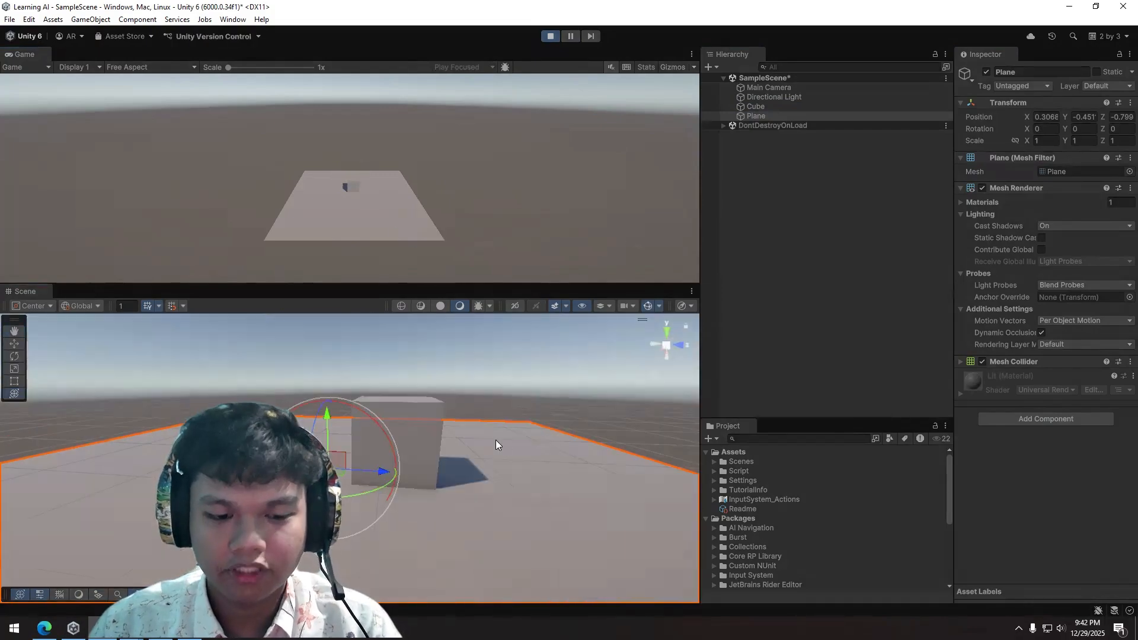
scroll(500, 442, "up", 3)
Push the Cube down against the Plane while the scene is running to test the collision, and stop playing.
left_click(459, 465)
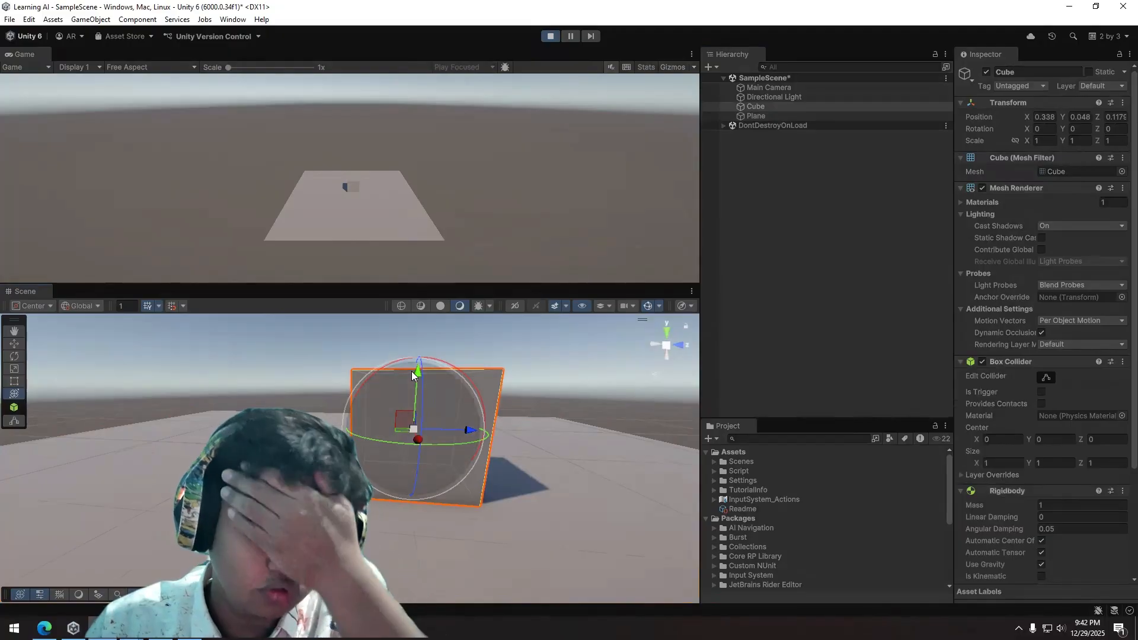
mouse_move(418, 376)
left_mouse_down()
mouse_move(415, 404)
mouse_move(424, 394)
left_mouse_up()
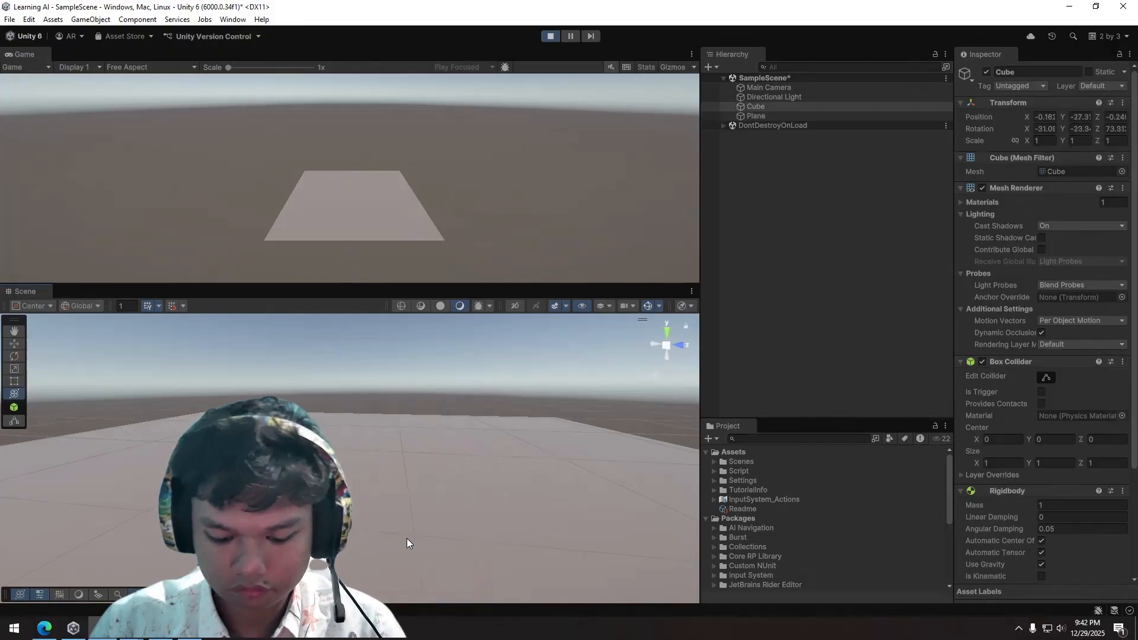
key("ctrl+p")
Run the scene again, turn the Cube to about 123° around Y, and lift it repeatedly above the Plane to test its fall.
key("ctrl+p")
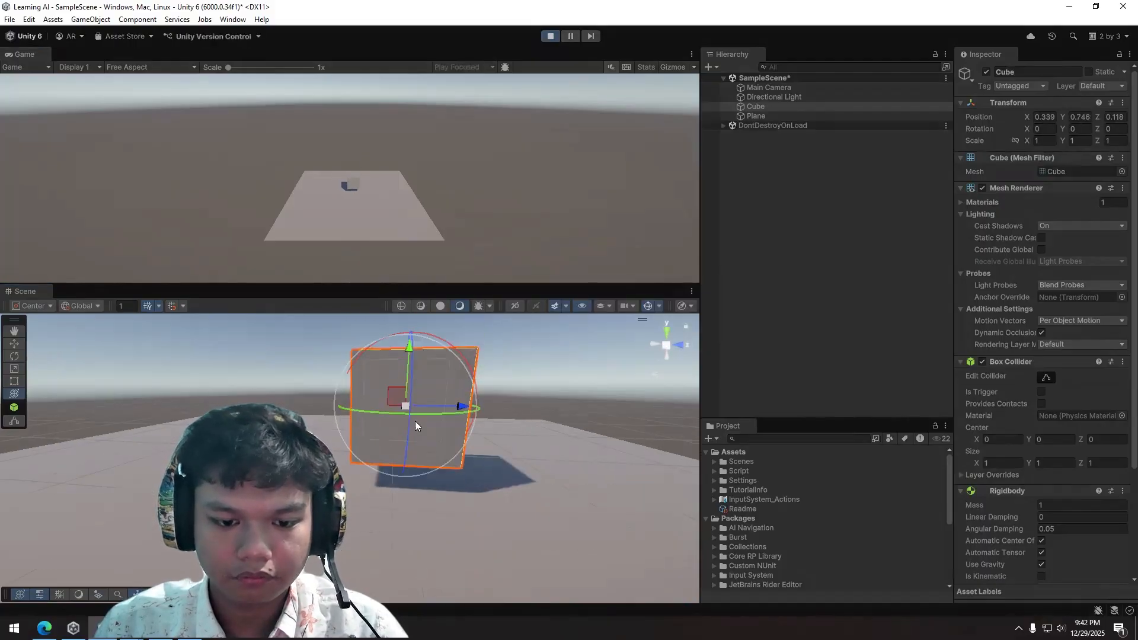
left_click_drag(407, 418, 414, 440)
scroll(413, 439, "down", 8)
left_click_drag(360, 392, 373, 326)
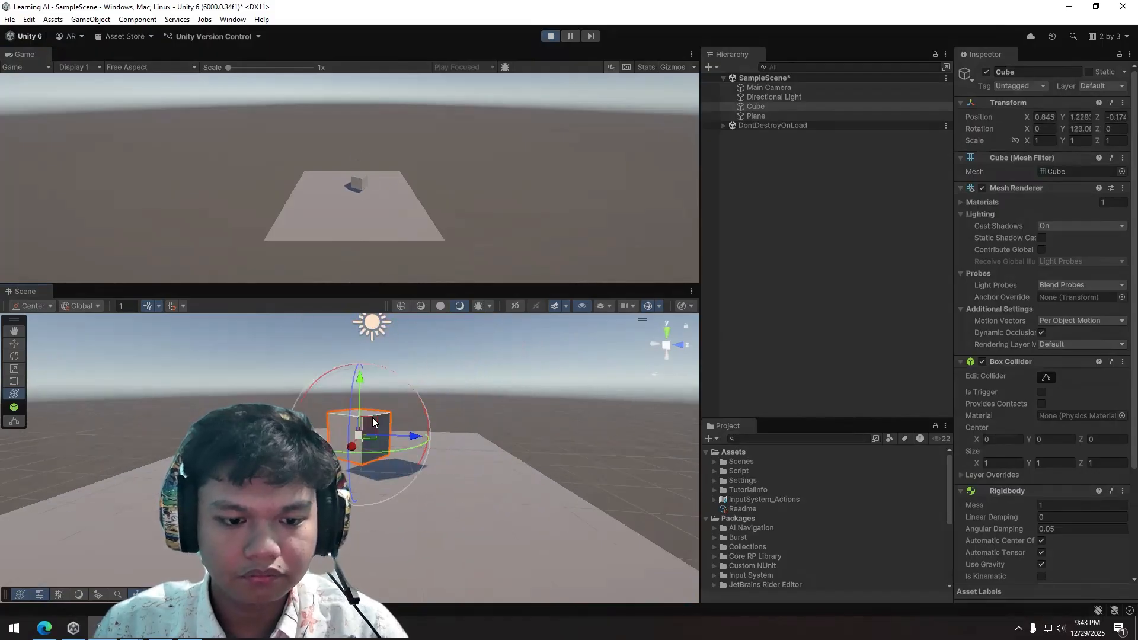
scroll(396, 453, "down", 5)
left_click_drag(357, 402, 372, 261)
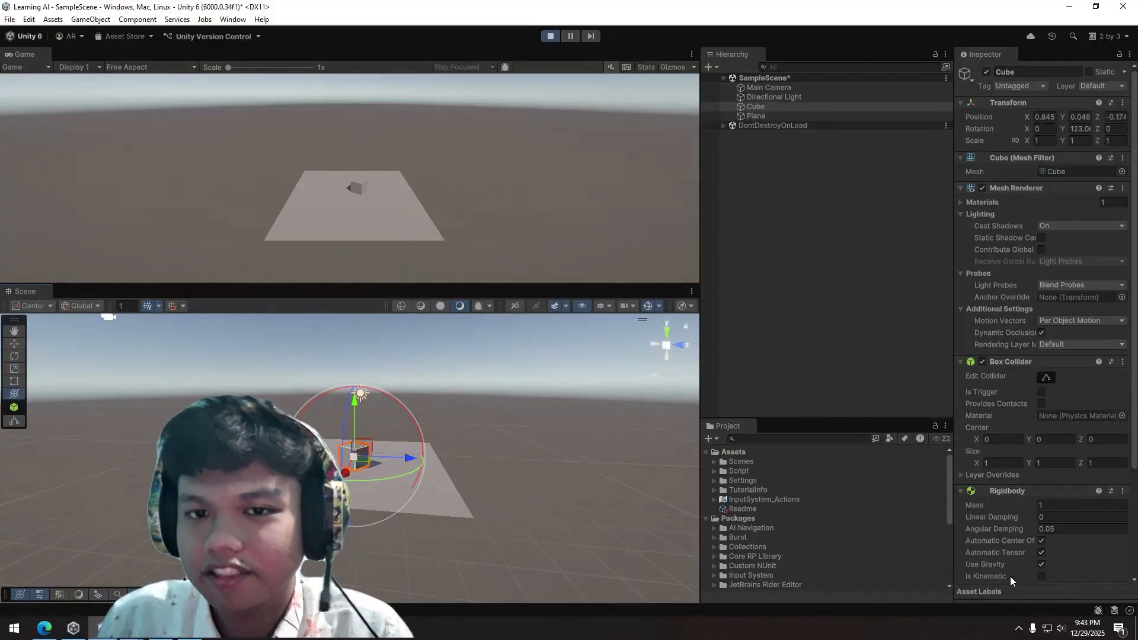
scroll(1040, 550, "down", 3)
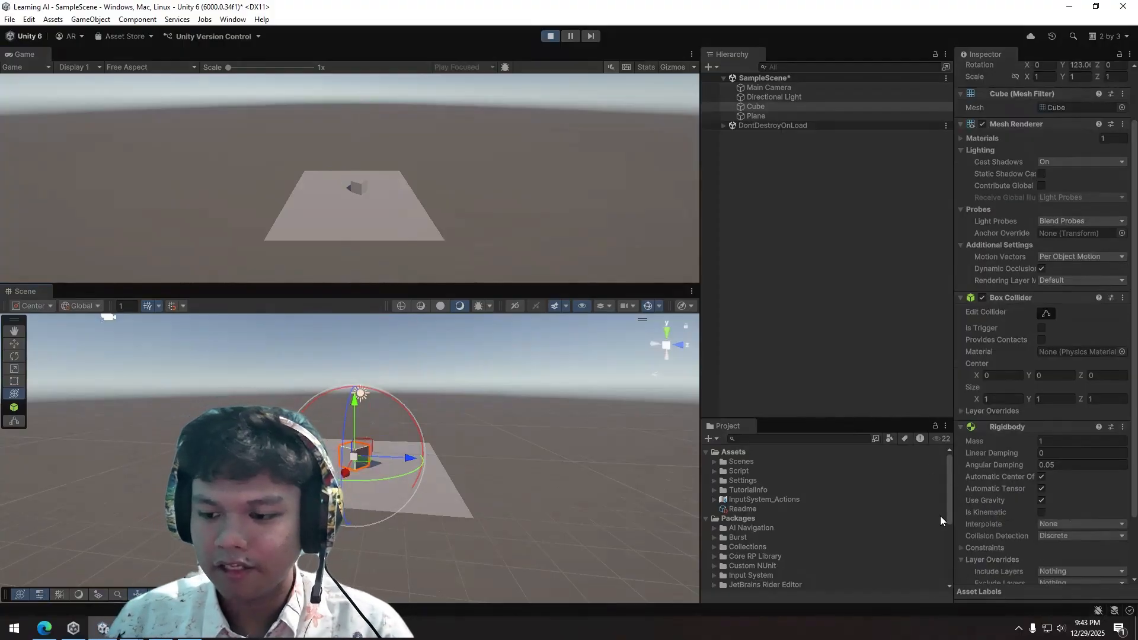